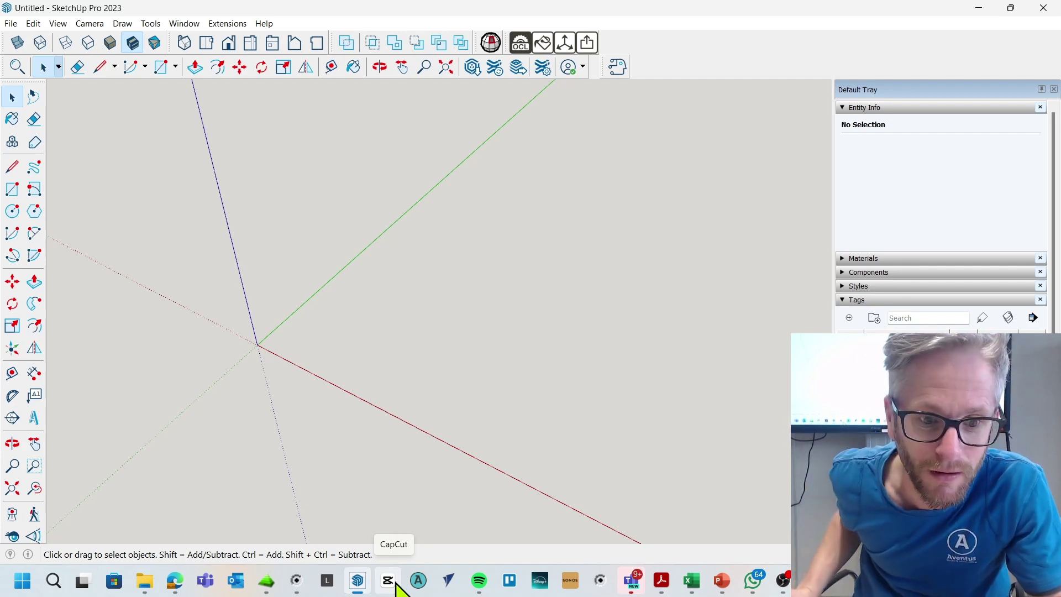
# Draw a thin 8100 mm² rectangle starting at the model origin
pyautogui.moveTo(307, 337)
pyautogui.mouseDown(button='middle')
pyautogui.moveTo(381, 364)
pyautogui.moveTo(232, 350)
pyautogui.mouseUp(button='middle')
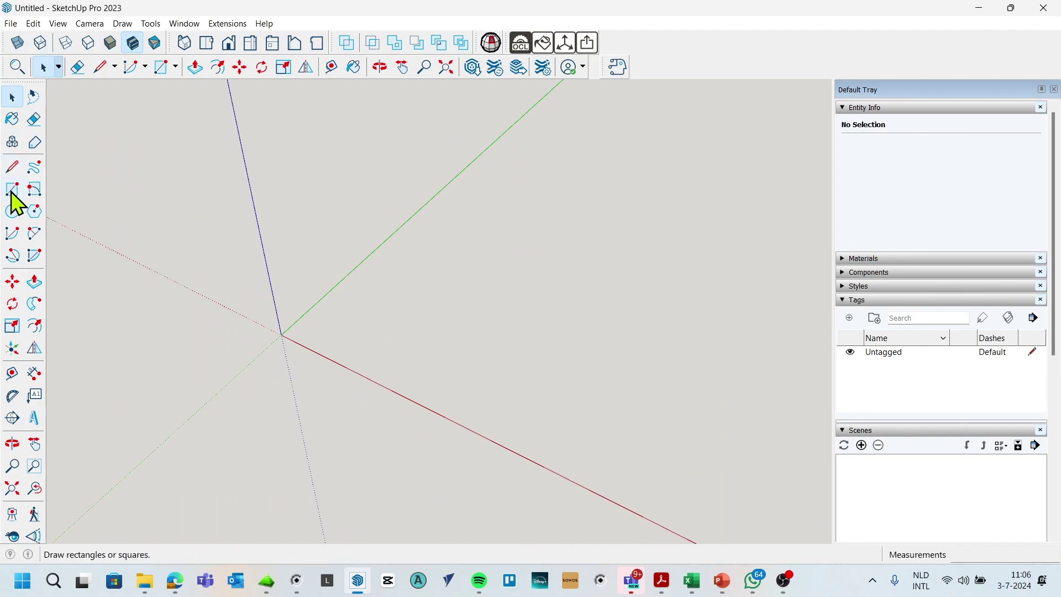
pyautogui.press('r')
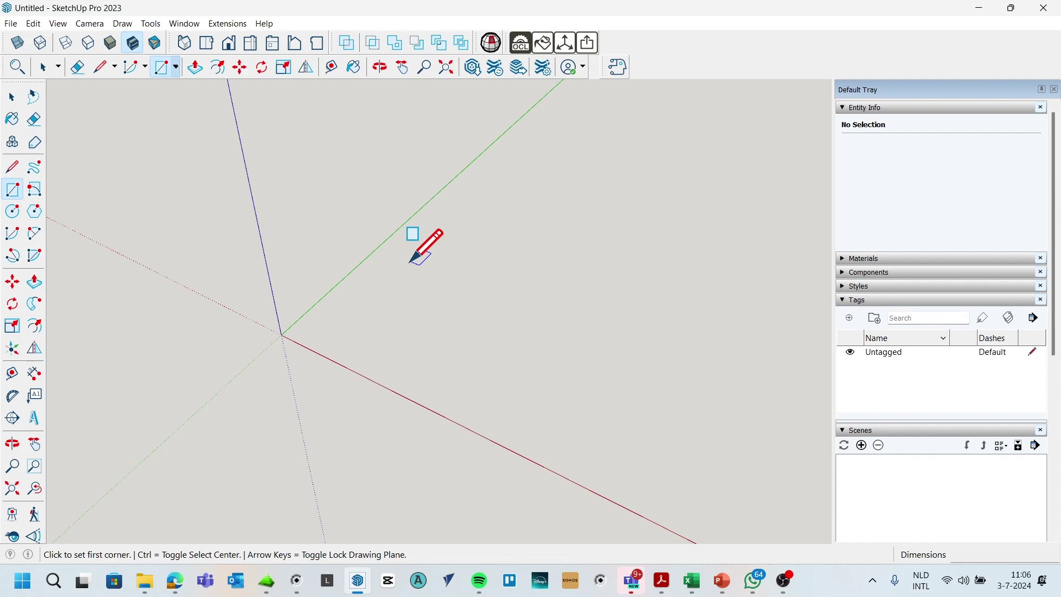
pyautogui.click(281, 334)
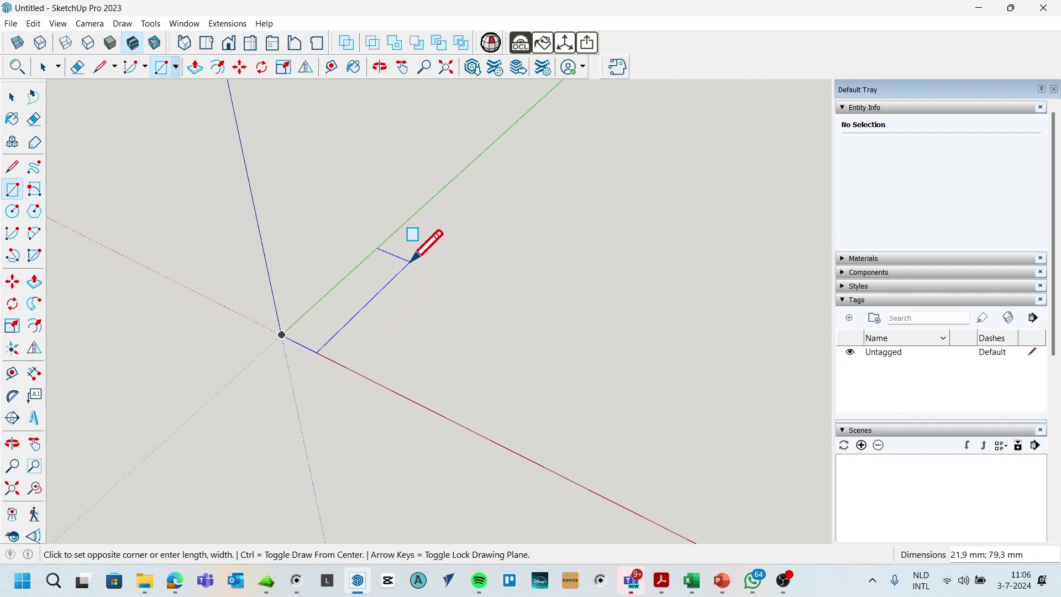
pyautogui.write('18;450')
pyautogui.press('Return')
pyautogui.scroll(-2, 357, 348)
pyautogui.scroll(2, 468, 166)
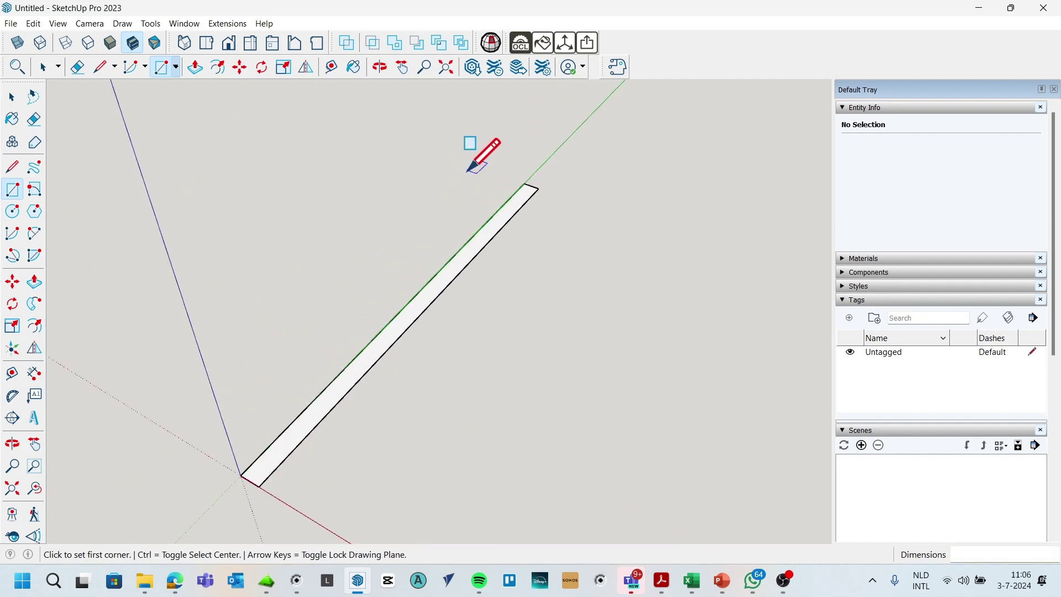
pyautogui.scroll(-2, 533, 310)
pyautogui.press('space')
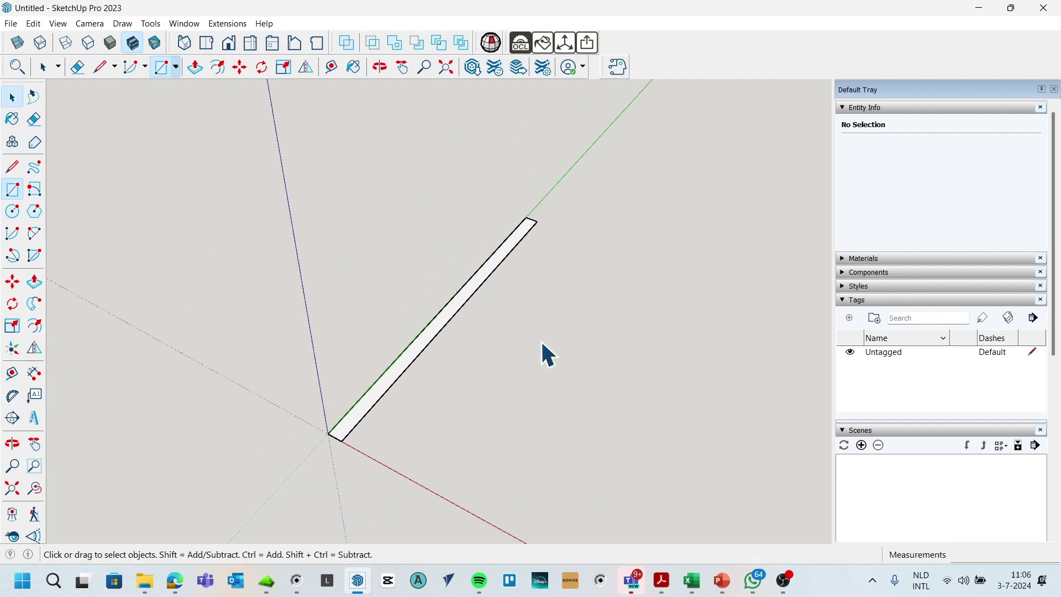
# Push-pull the rectangle up 500 mm into an upright panel and select the whole panel
pyautogui.press('p')
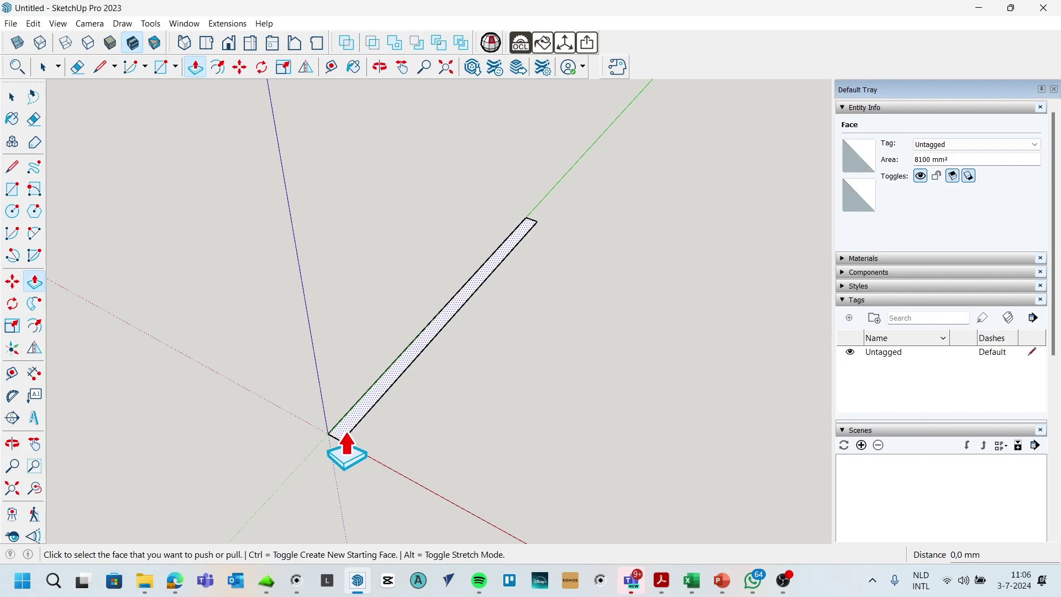
pyautogui.click(343, 436)
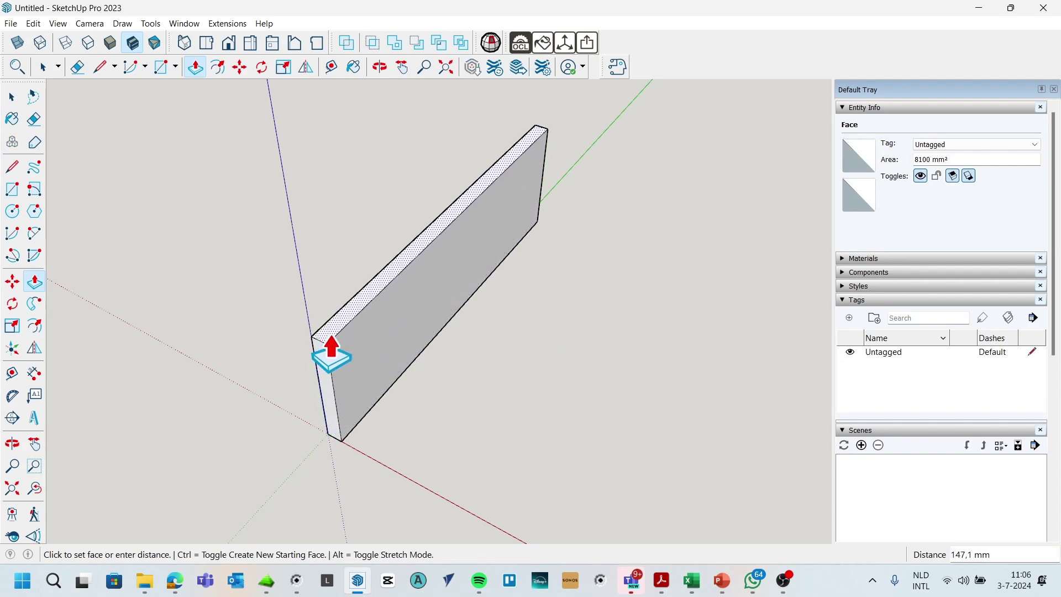
pyautogui.press('Return')
pyautogui.scroll(-3, 441, 474)
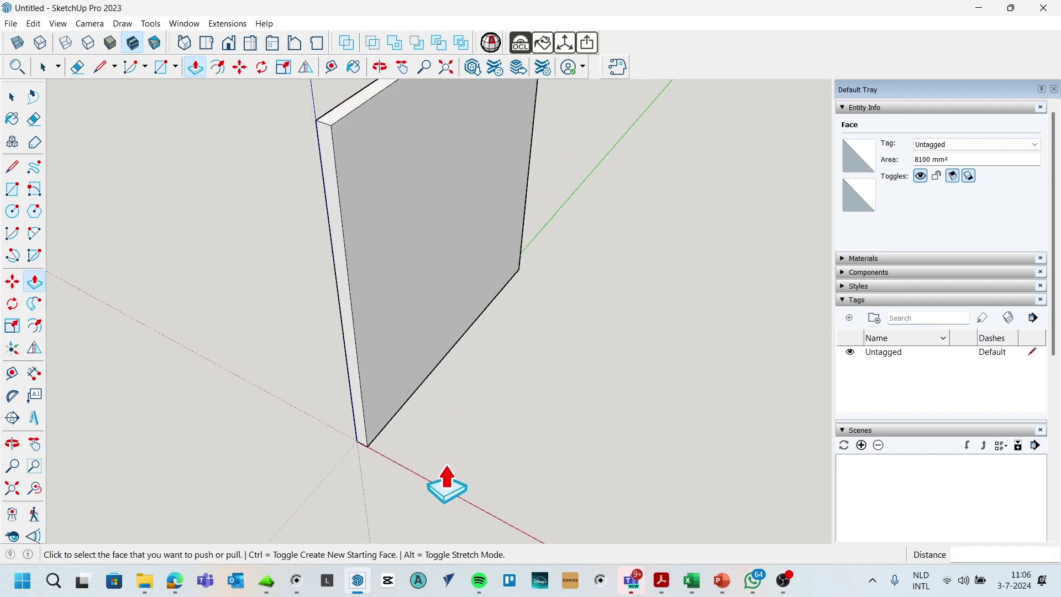
pyautogui.scroll(-3, 429, 427)
pyautogui.press('space')
pyautogui.scroll(2, 452, 327)
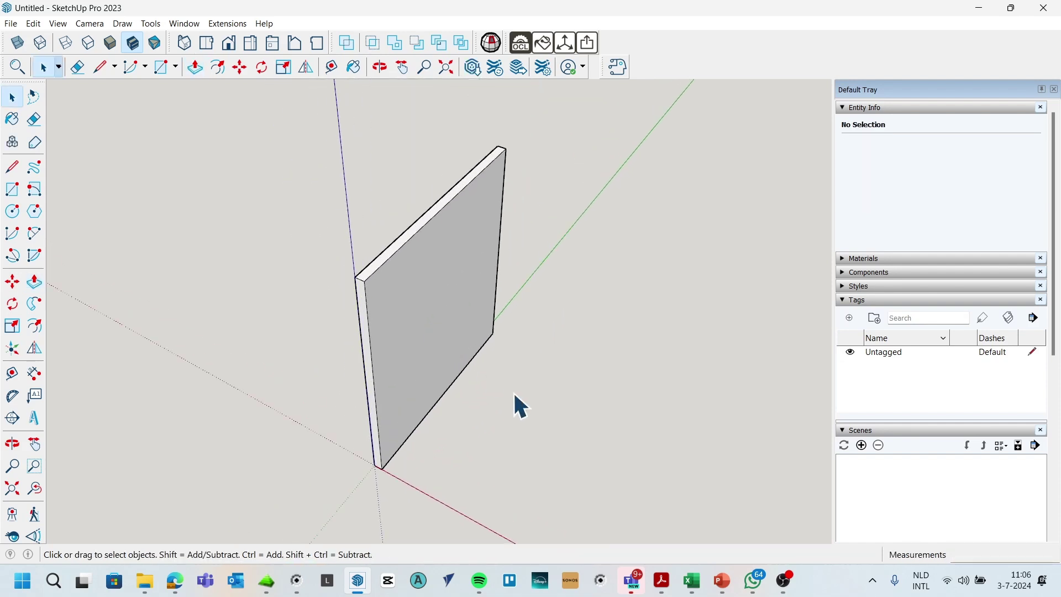
pyautogui.tripleClick(445, 348)
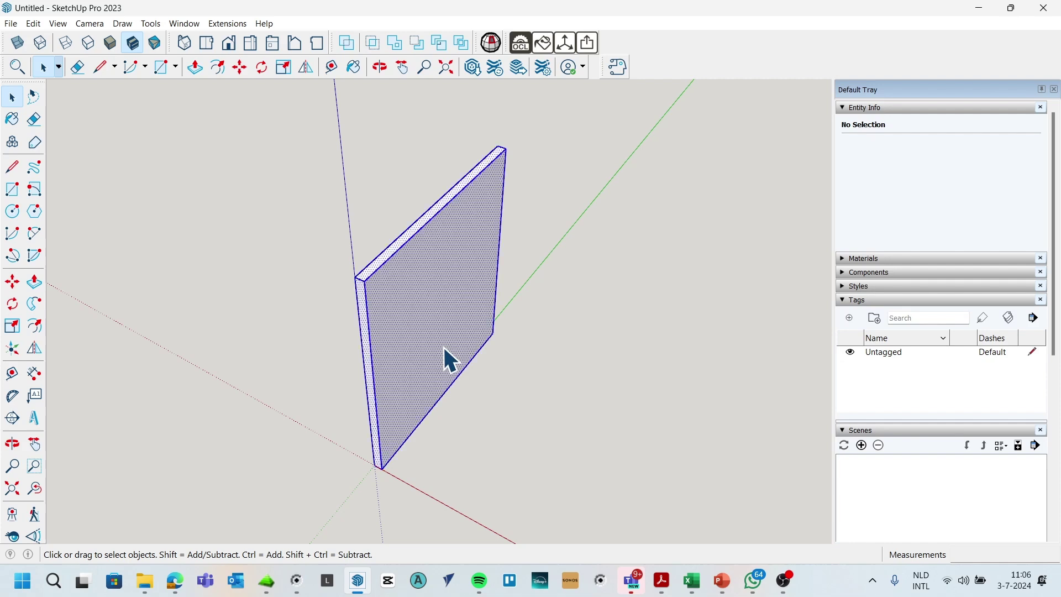
# Turn the whole side panel into a component named zijde
pyautogui.click(639, 396)
pyautogui.scroll(-2, 519, 348)
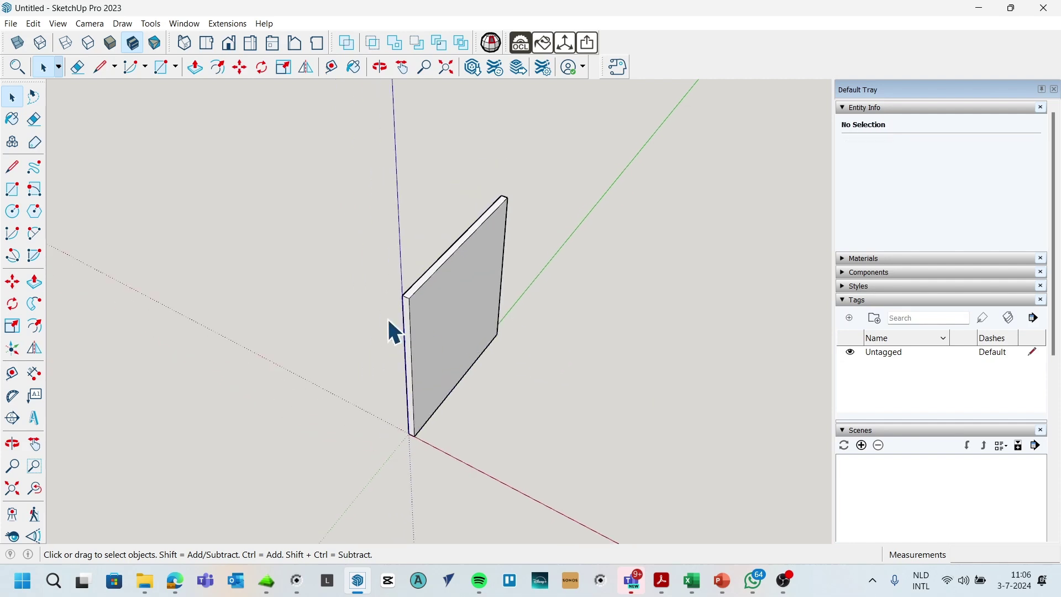
pyautogui.moveTo(296, 126); pyautogui.dragTo(592, 474)
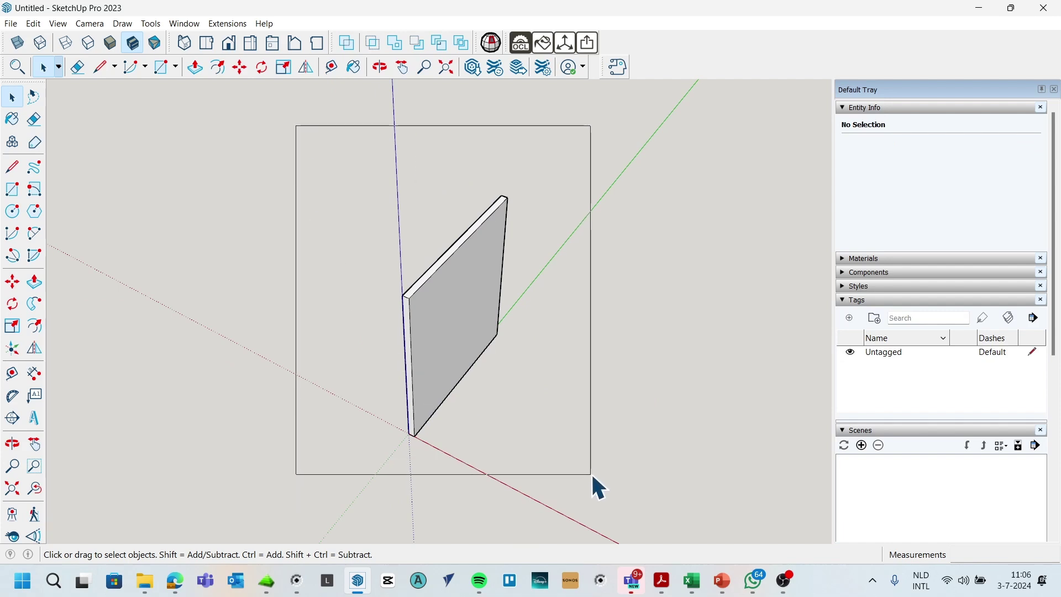
pyautogui.moveTo(591, 473); pyautogui.dragTo(592, 473)
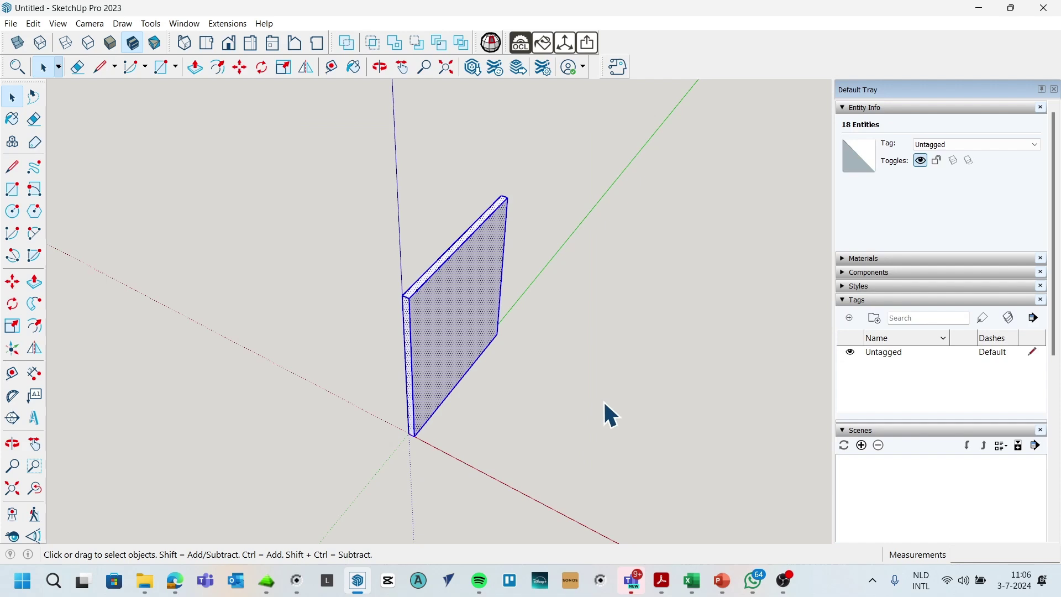
pyautogui.press('g')
pyautogui.click(539, 160)
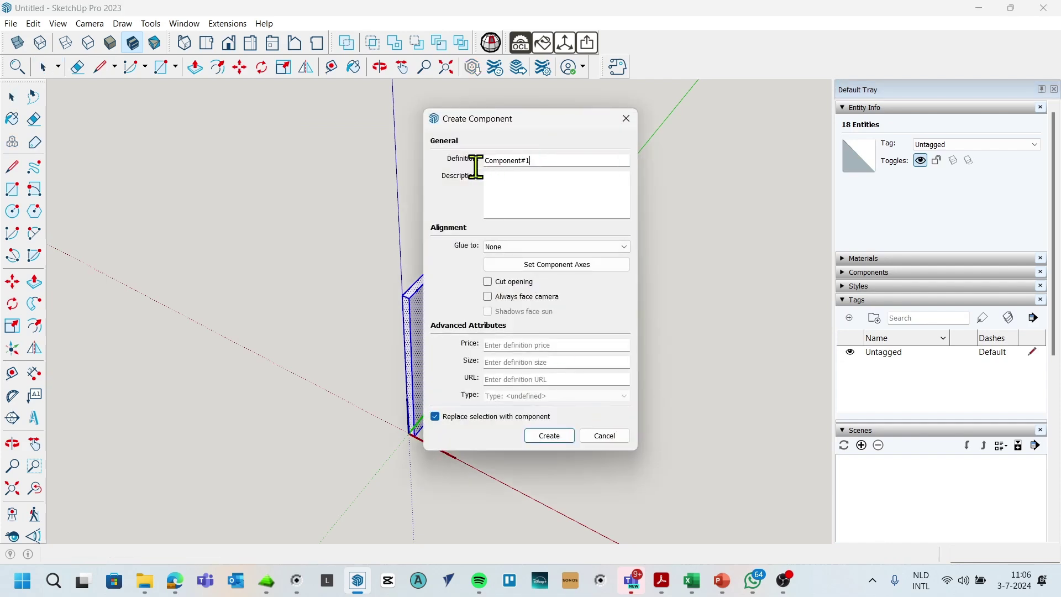
pyautogui.moveTo(527, 161); pyautogui.dragTo(472, 161)
pyautogui.write('zijd')
pyautogui.write('e')
pyautogui.press('Return')
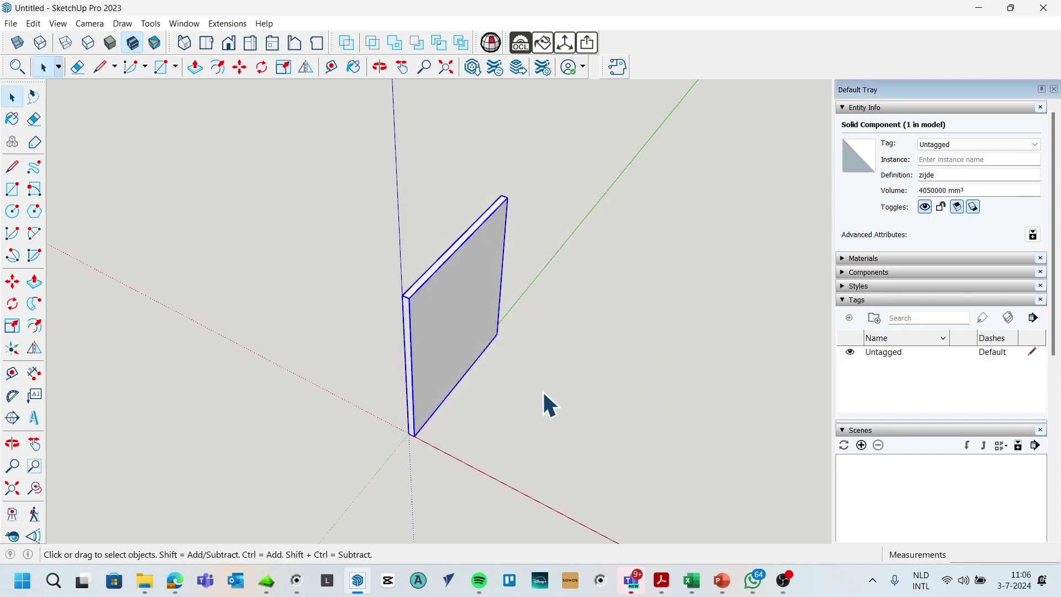
# Place a copy of the zijde panel further along the red axis
pyautogui.click(652, 286)
pyautogui.scroll(-2, 652, 286)
pyautogui.click(507, 332)
pyautogui.scroll(3, 602, 393)
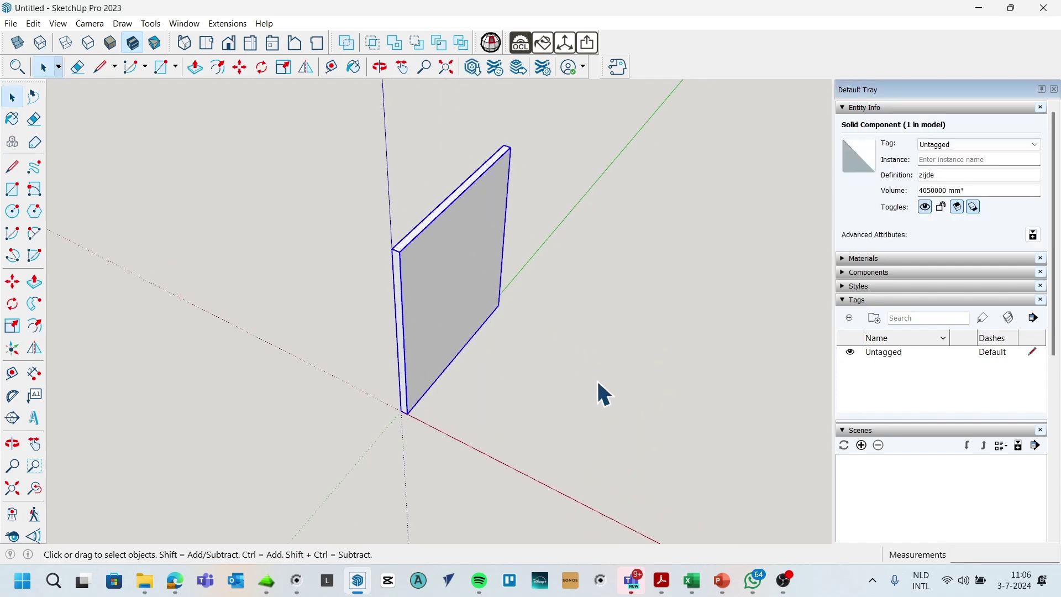
pyautogui.scroll(1, 521, 364)
pyautogui.press('m')
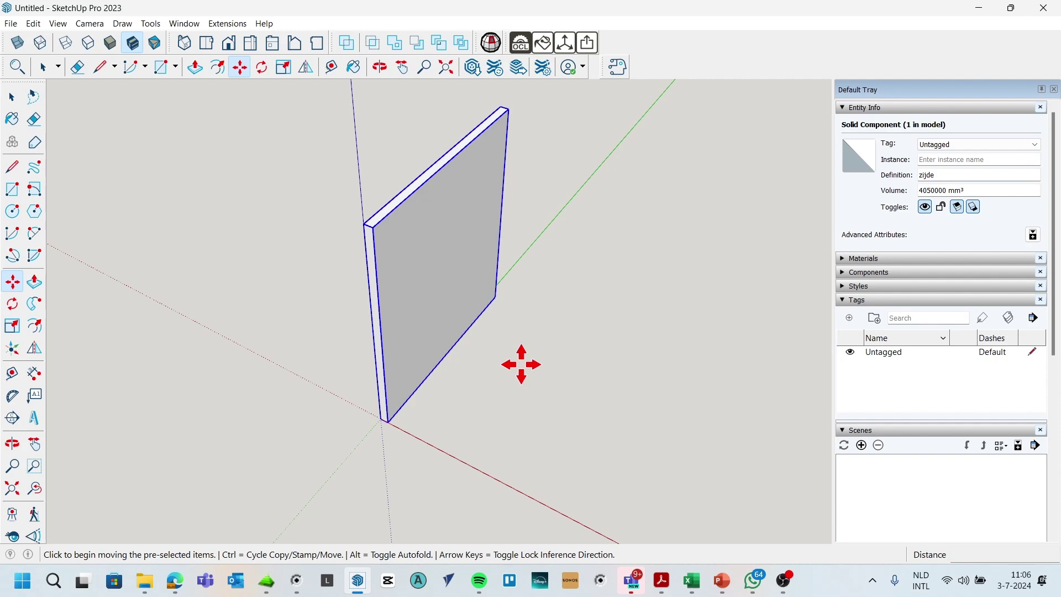
pyautogui.press('ctrl')
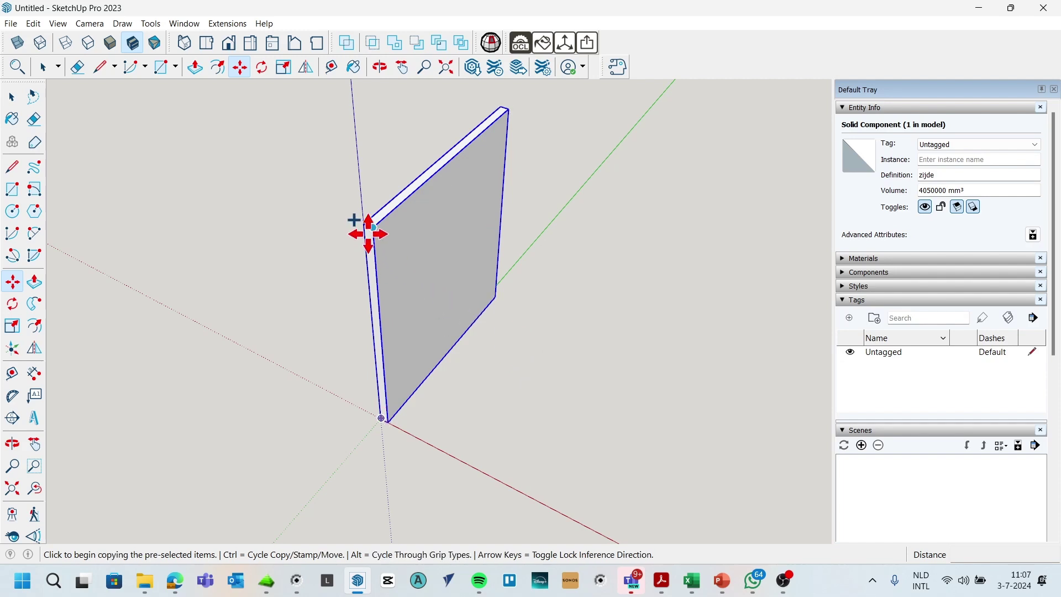
pyautogui.click(368, 232)
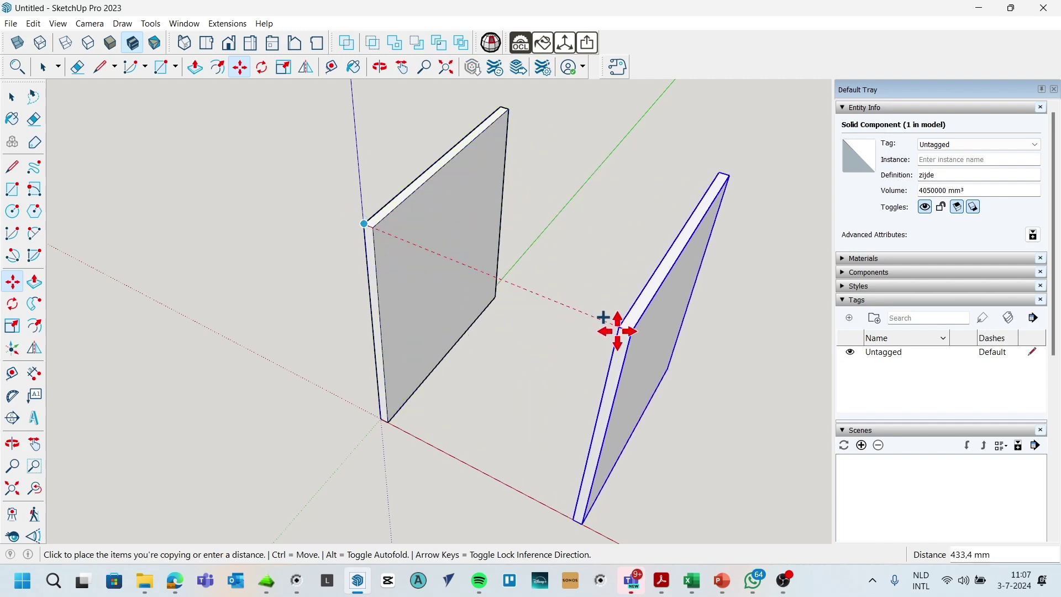
pyautogui.click(614, 301)
pyautogui.press('space')
pyautogui.scroll(2, 606, 254)
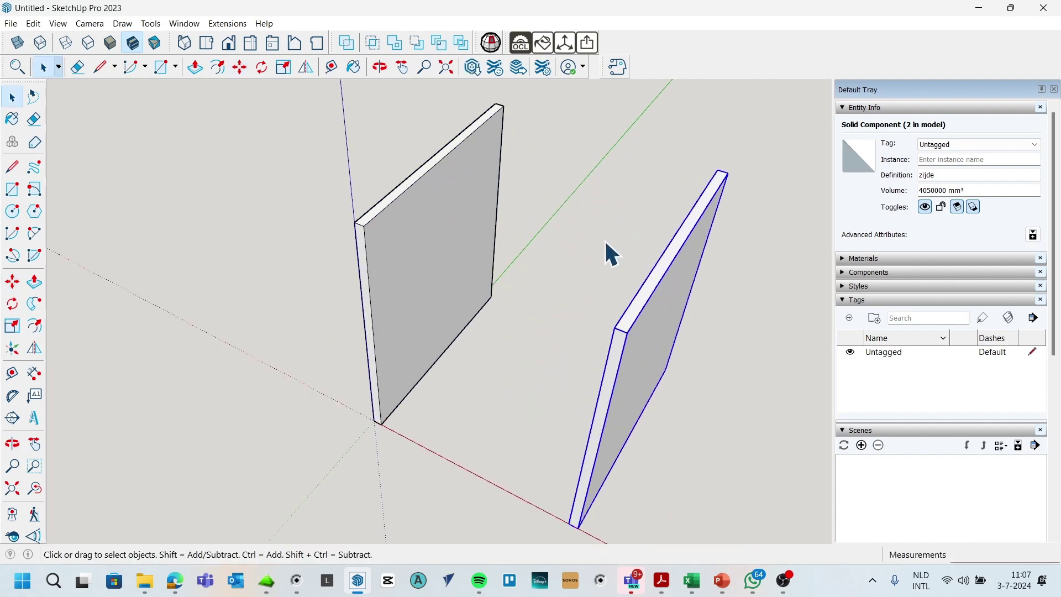
pyautogui.scroll(-1, 516, 170)
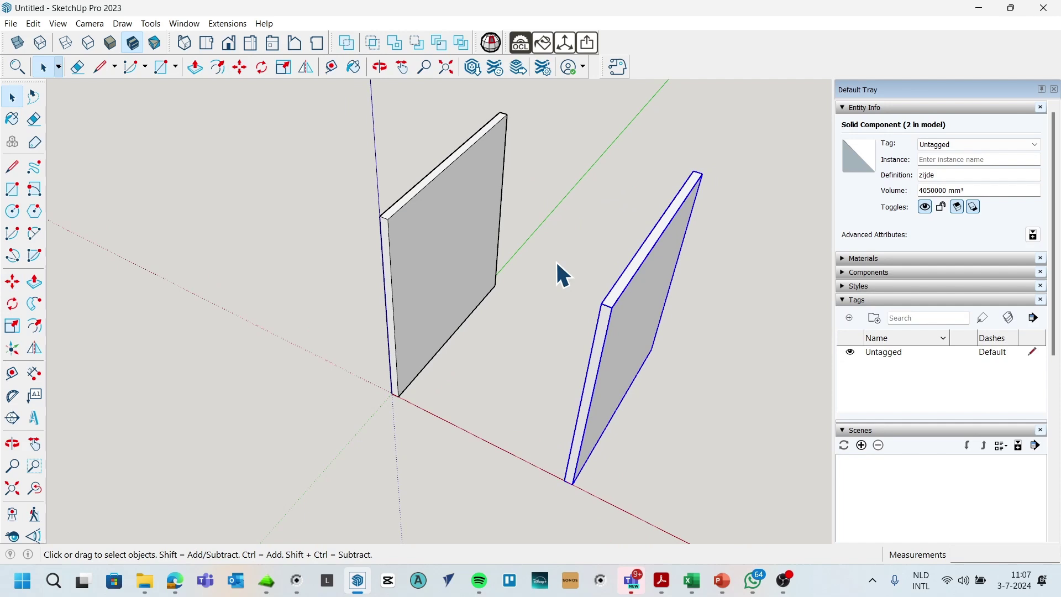
# Add a guide 600 mm from the first panel's top corner
pyautogui.press('t')
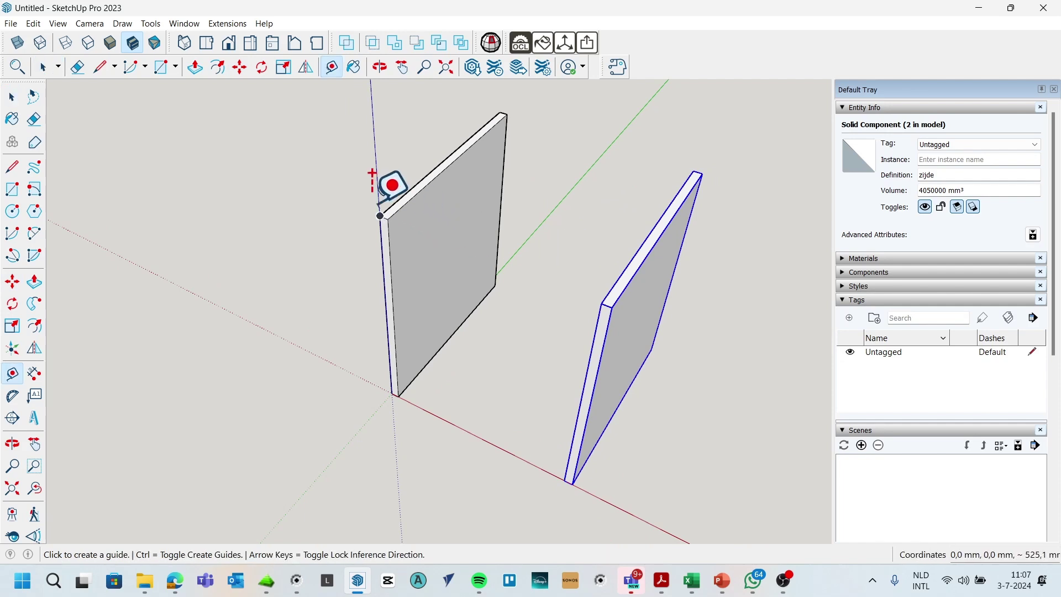
pyautogui.click(379, 215)
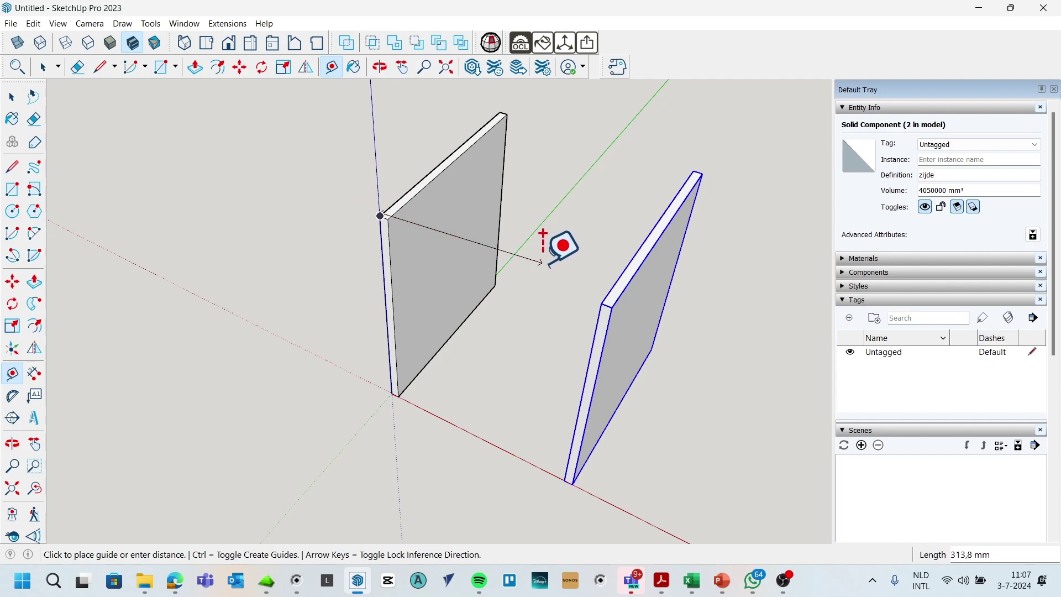
pyautogui.press('Escape')
pyautogui.click(379, 215)
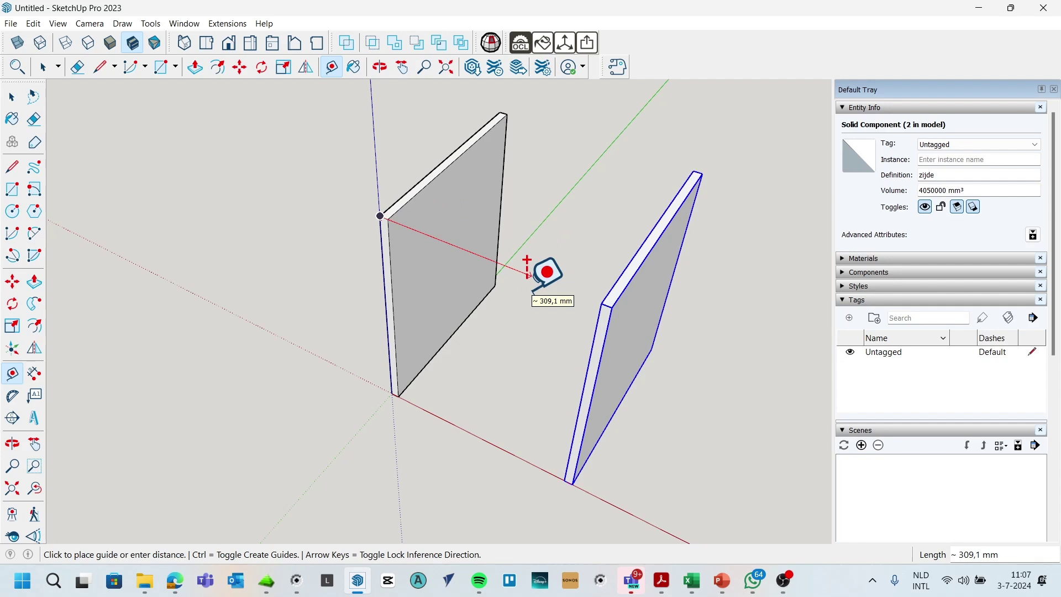
pyautogui.write('600')
pyautogui.press('Return')
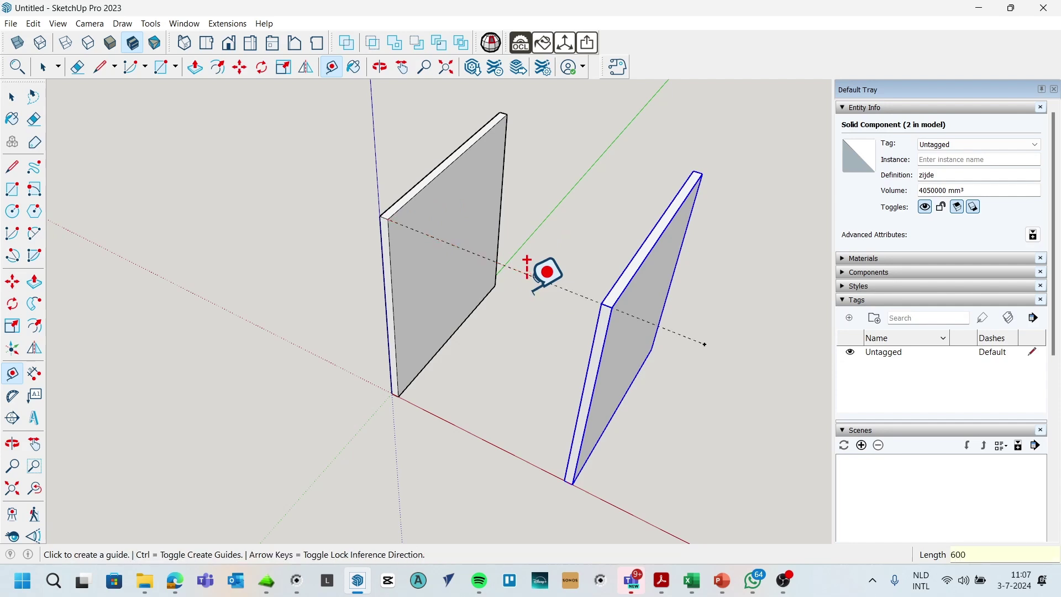
pyautogui.press('space')
pyautogui.scroll(3, 600, 311)
pyautogui.scroll(2, 600, 311)
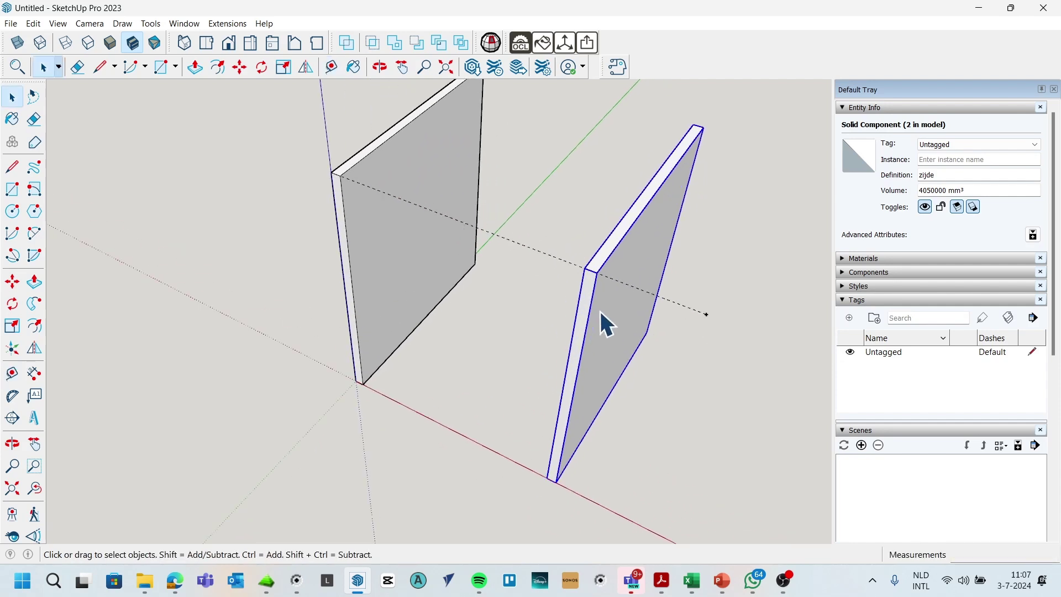
# Move the second panel to the guide's end, then orbit to view both panels
pyautogui.press('m')
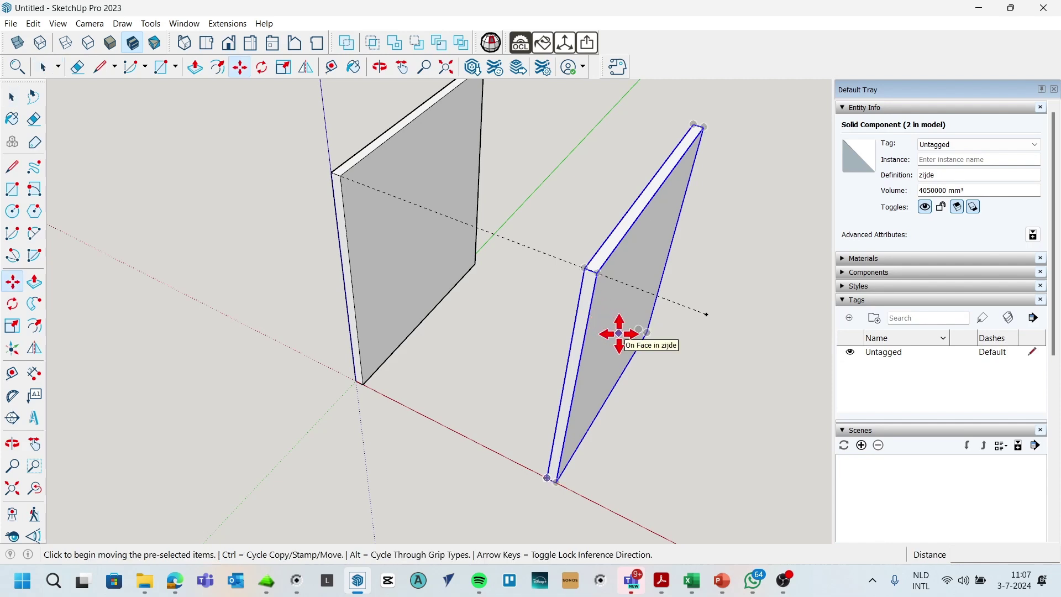
pyautogui.click(597, 272)
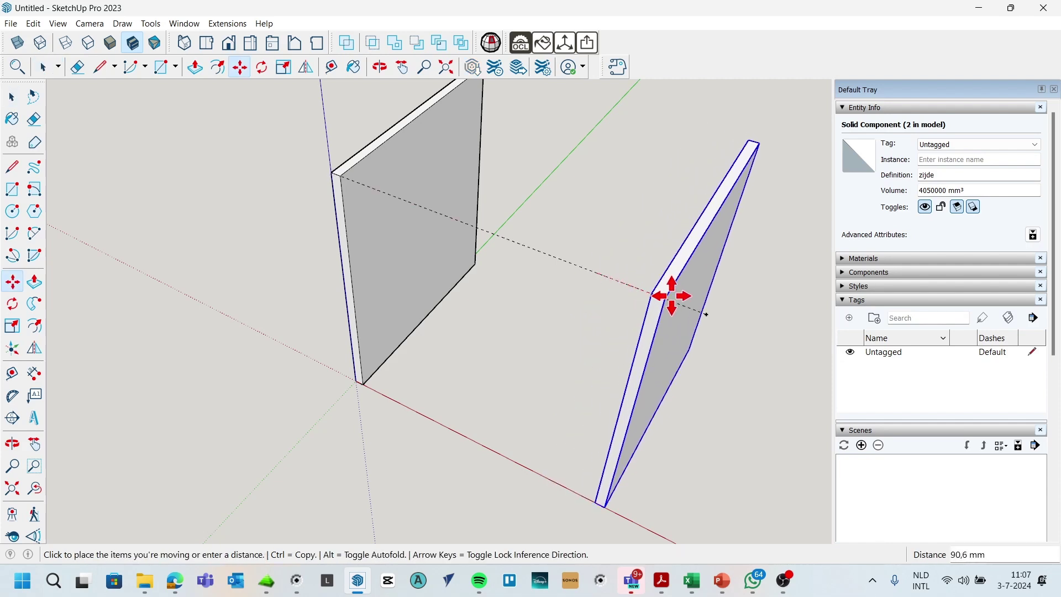
pyautogui.click(701, 312)
pyautogui.press('space')
pyautogui.moveTo(687, 307); pyautogui.dragTo(569, 230, button='middle')
pyautogui.click(568, 230)
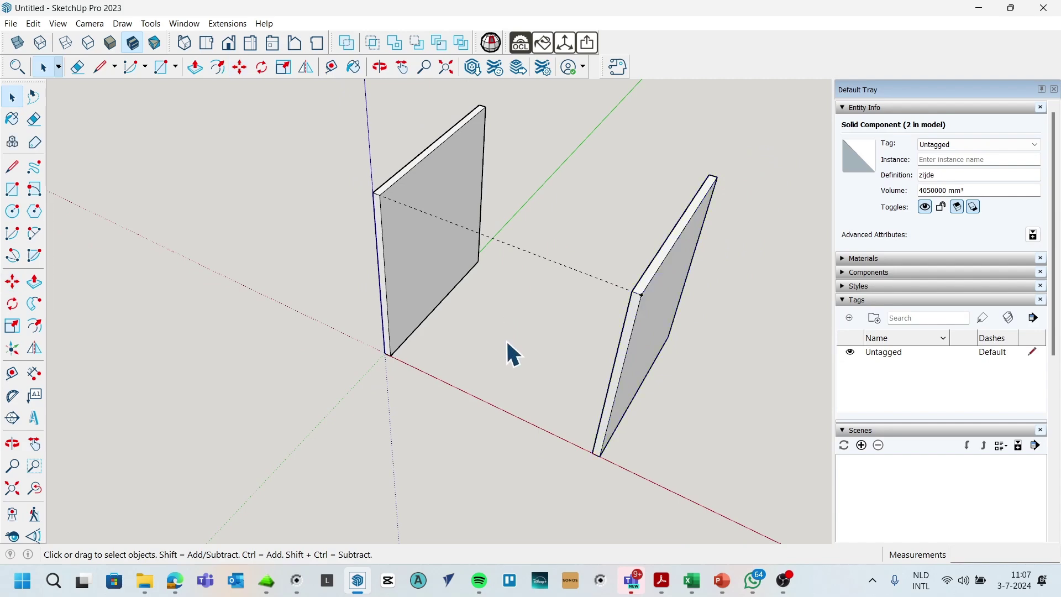
pyautogui.moveTo(509, 356)
pyautogui.mouseDown(button='middle')
pyautogui.moveTo(686, 207)
pyautogui.moveTo(503, 277)
pyautogui.mouseUp(button='middle')
pyautogui.press('space')
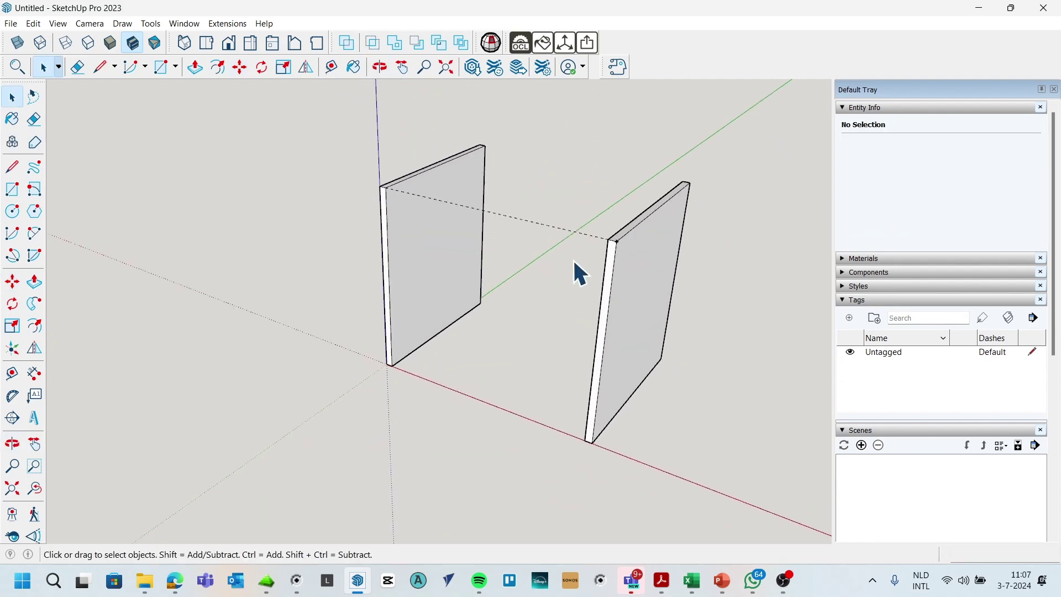
pyautogui.moveTo(578, 221)
pyautogui.mouseDown(button='middle')
pyautogui.moveTo(573, 374)
pyautogui.moveTo(750, 391)
pyautogui.moveTo(416, 322)
pyautogui.moveTo(492, 353)
pyautogui.mouseUp(button='middle')
pyautogui.press('o')
pyautogui.moveTo(416, 317)
pyautogui.mouseDown(button='middle')
pyautogui.moveTo(653, 367)
pyautogui.moveTo(621, 379)
pyautogui.mouseUp(button='middle')
pyautogui.press('space')
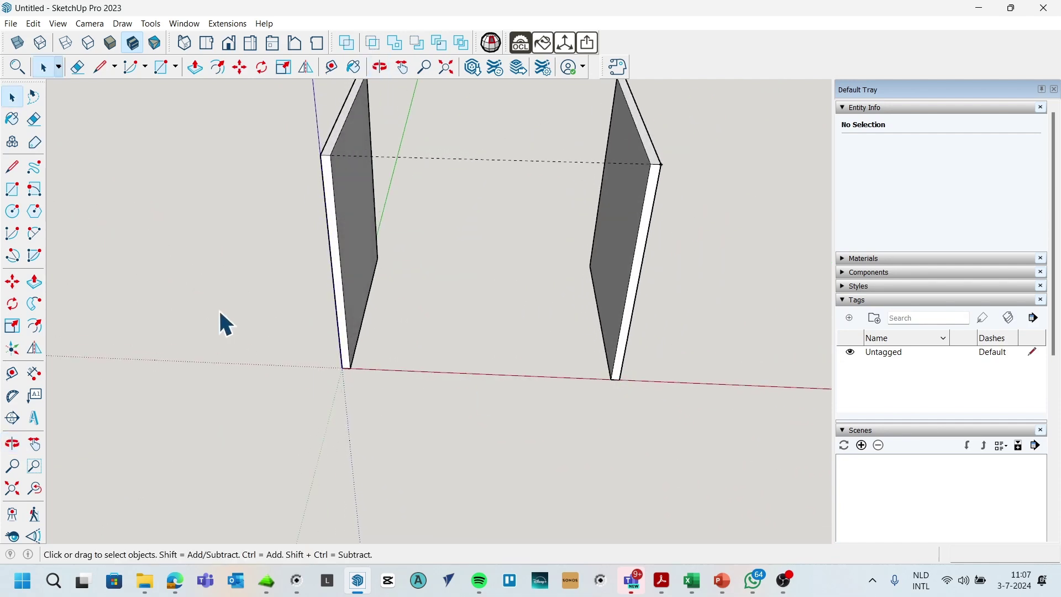
# Draw a floor rectangle between the side panels' bottom corners and raise it 18 mm
pyautogui.press('r')
pyautogui.click(350, 367)
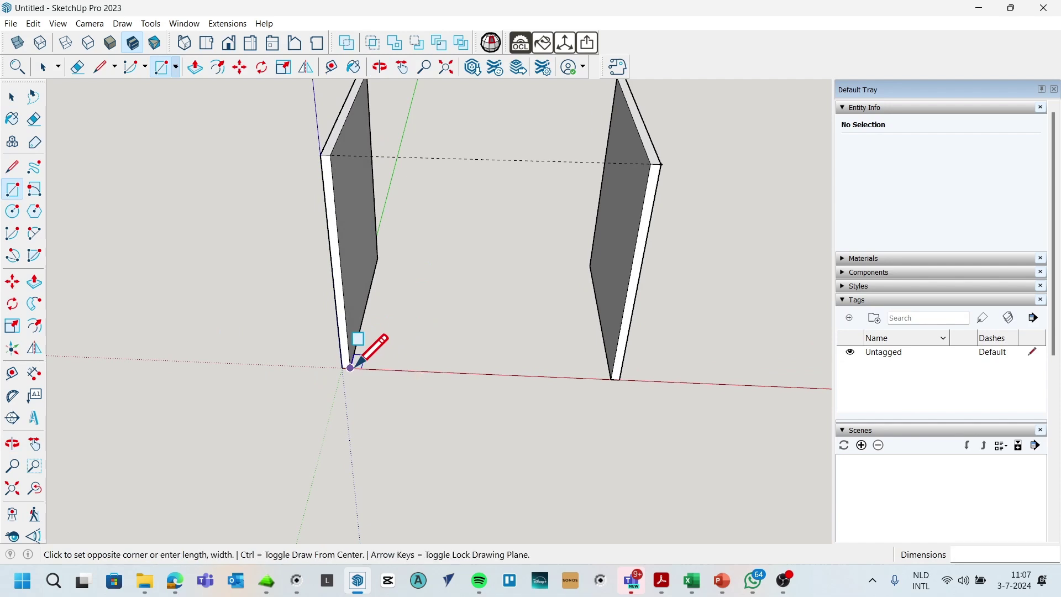
pyautogui.click(590, 265)
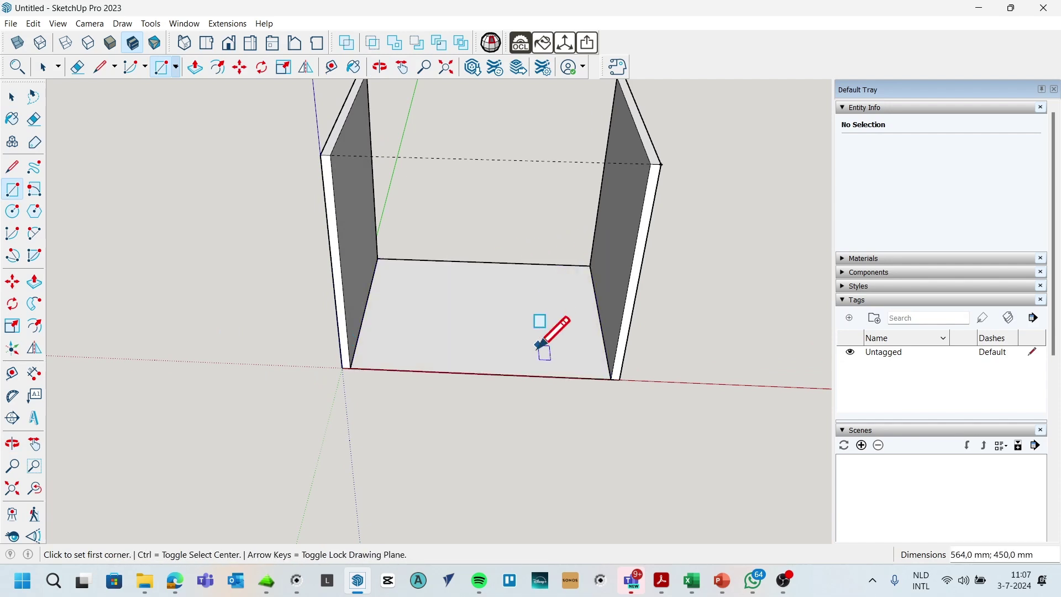
pyautogui.press('p')
pyautogui.click(516, 378)
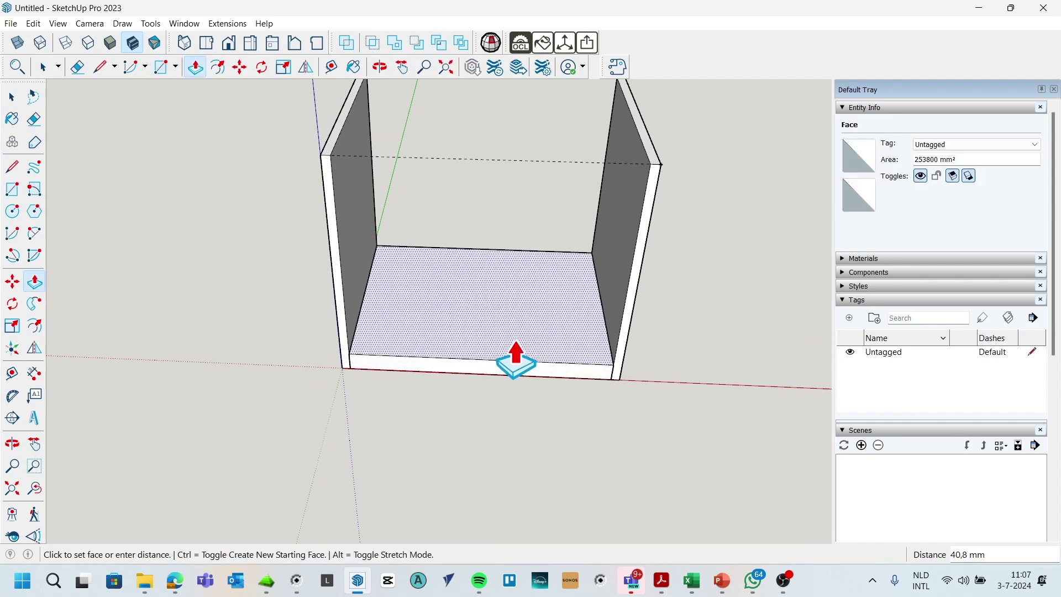
pyautogui.press('Return')
pyautogui.press('space')
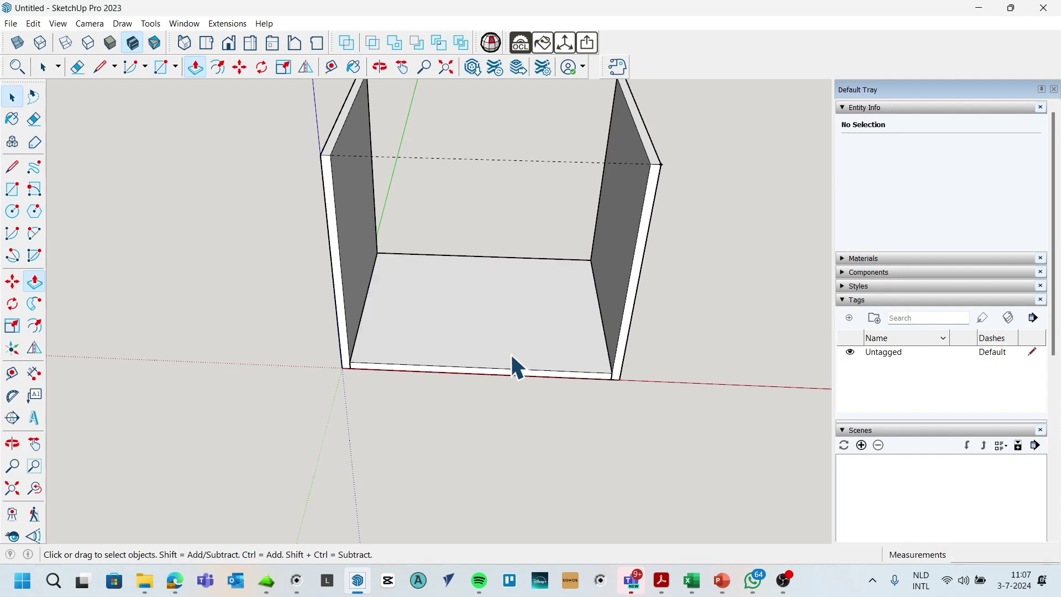
# Make the floor slab a component named bodem/dek
pyautogui.tripleClick(494, 337)
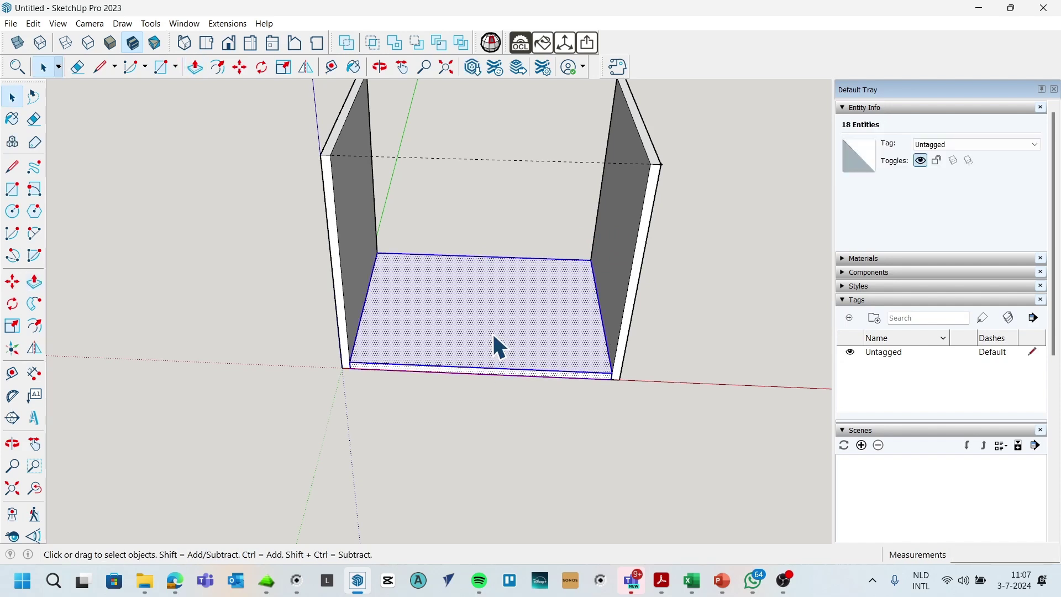
pyautogui.press('g')
pyautogui.click(484, 160)
pyautogui.write('bodem/dek')
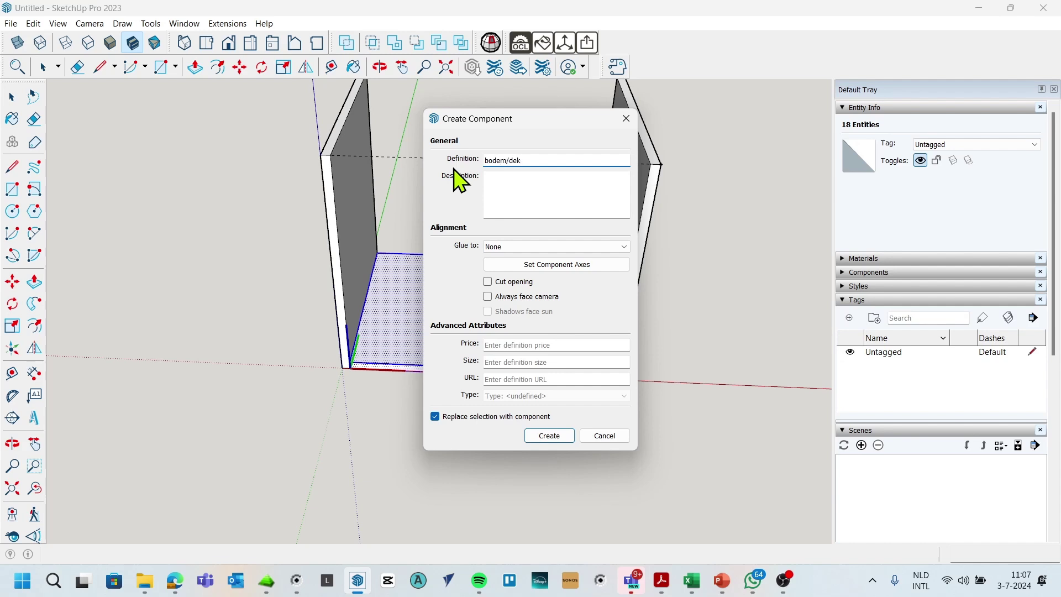
pyautogui.press('Return')
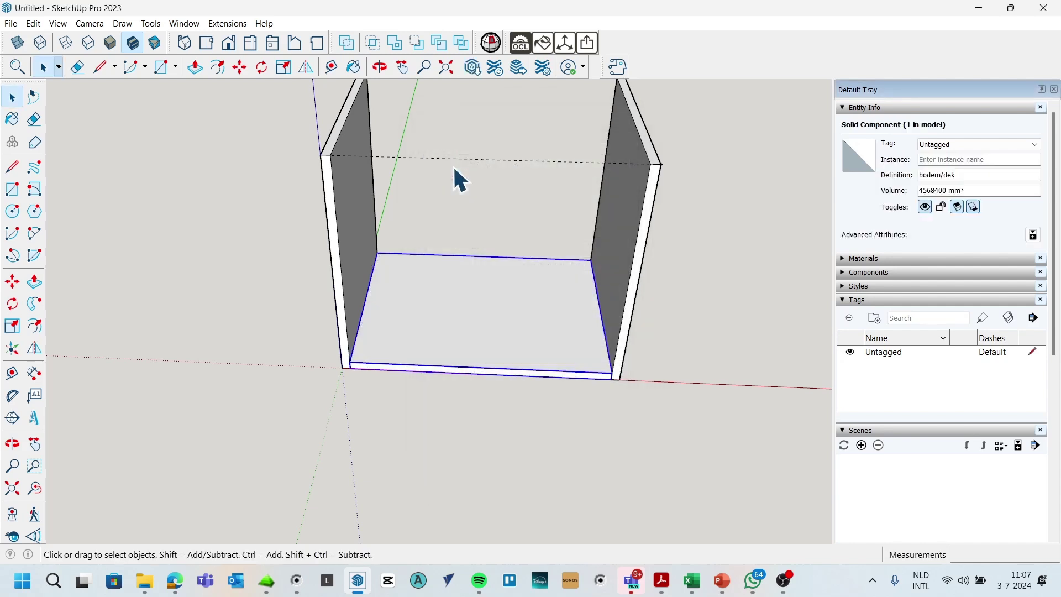
pyautogui.scroll(-3, 462, 285)
pyautogui.moveTo(590, 322)
pyautogui.mouseDown(button='middle')
pyautogui.moveTo(578, 323)
pyautogui.moveTo(529, 401)
pyautogui.mouseUp(button='middle')
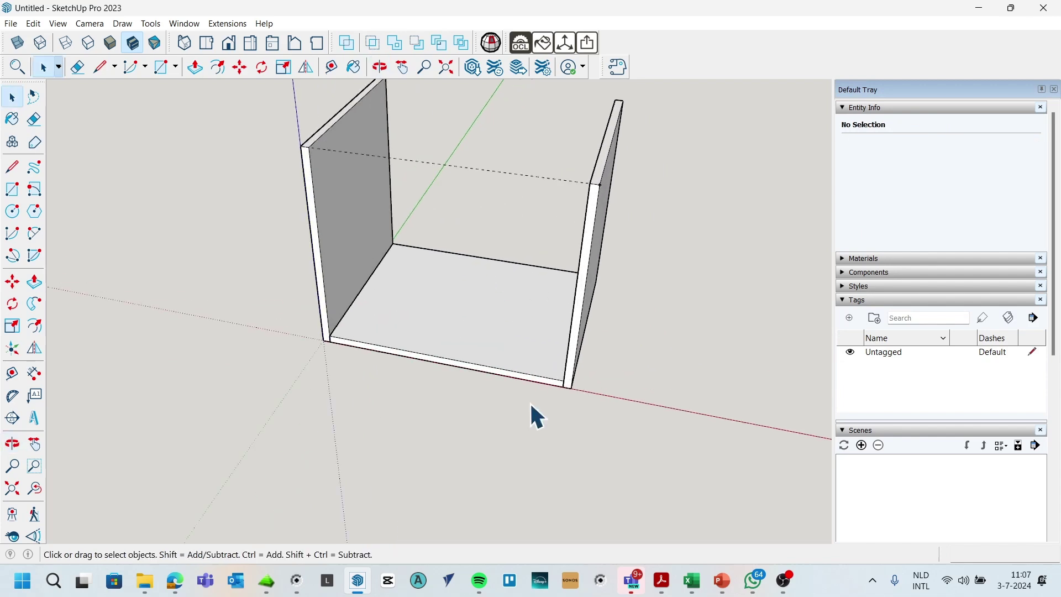
pyautogui.click(510, 366)
pyautogui.scroll(2, 560, 370)
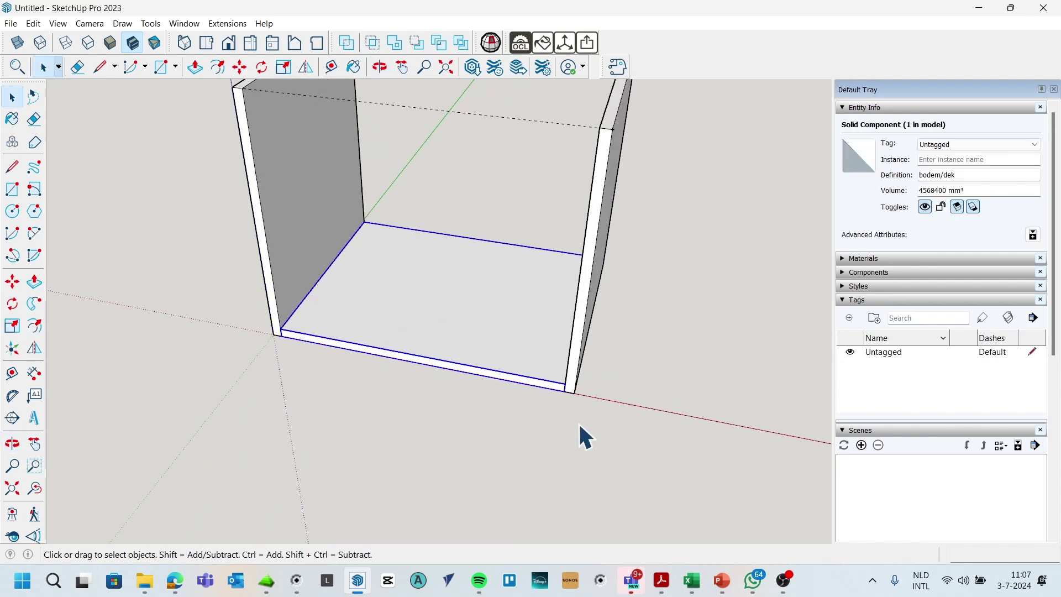
# Copy the bodem/dek floor panel up onto the tops of the side panels
pyautogui.press('m')
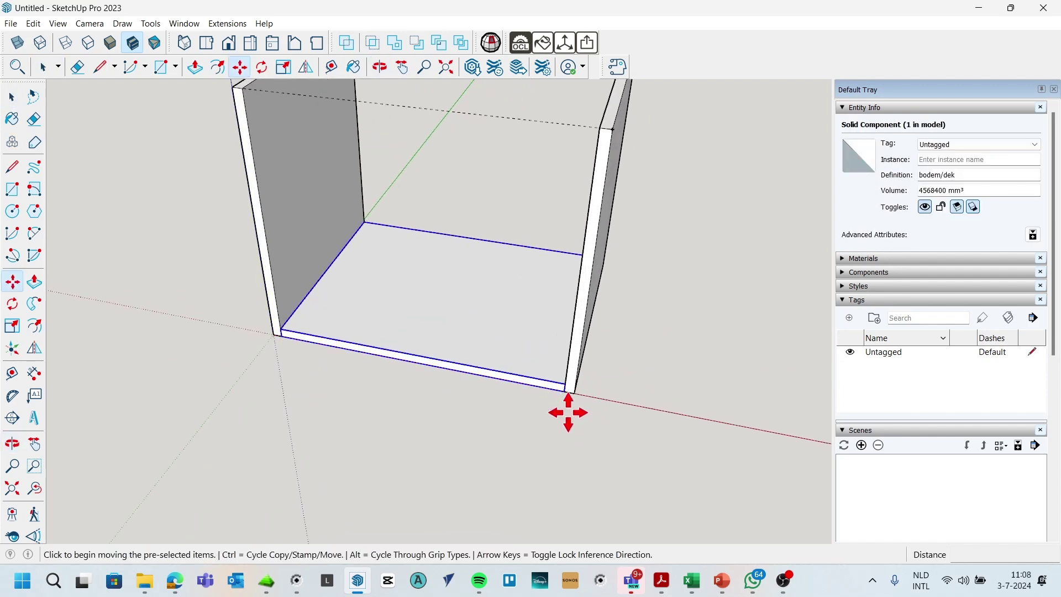
pyautogui.press('ctrl')
pyautogui.click(565, 384)
pyautogui.scroll(-2, 565, 384)
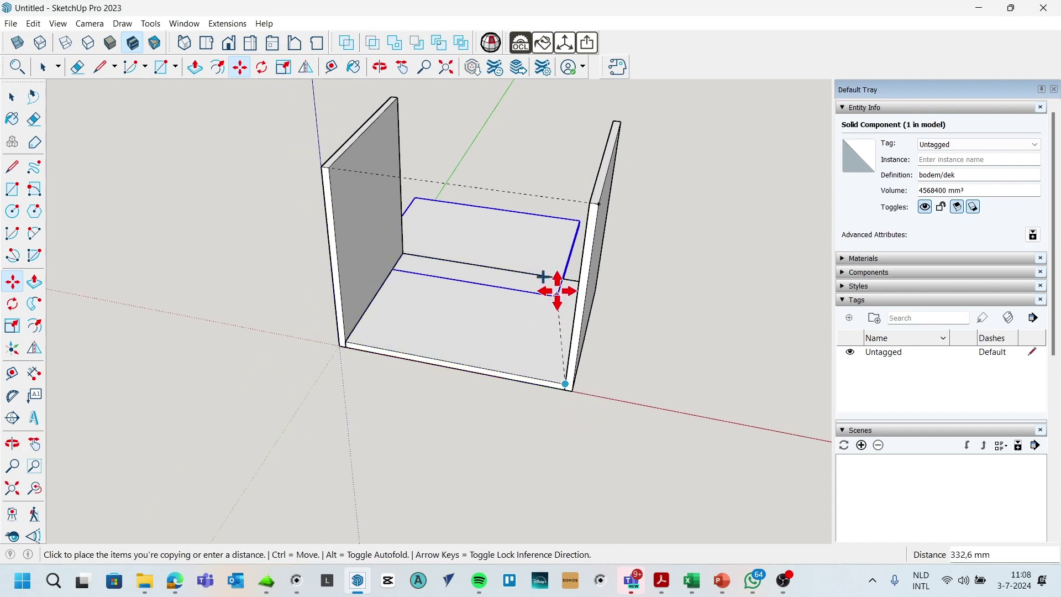
pyautogui.scroll(-2, 557, 290)
pyautogui.click(584, 204)
pyautogui.press('space')
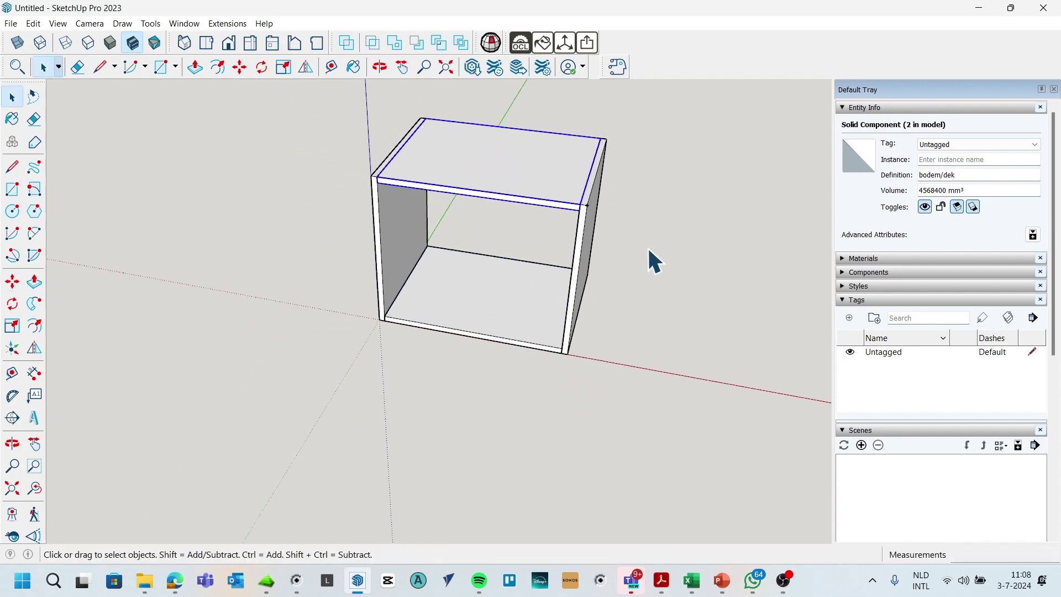
pyautogui.moveTo(654, 261)
pyautogui.mouseDown(button='middle')
pyautogui.moveTo(562, 209)
pyautogui.moveTo(568, 182)
pyautogui.moveTo(639, 256)
pyautogui.moveTo(387, 273)
pyautogui.moveTo(109, 253)
pyautogui.moveTo(565, 317)
pyautogui.moveTo(701, 393)
pyautogui.mouseUp(button='middle')
pyautogui.scroll(2, 586, 188)
pyautogui.scroll(-2, 578, 304)
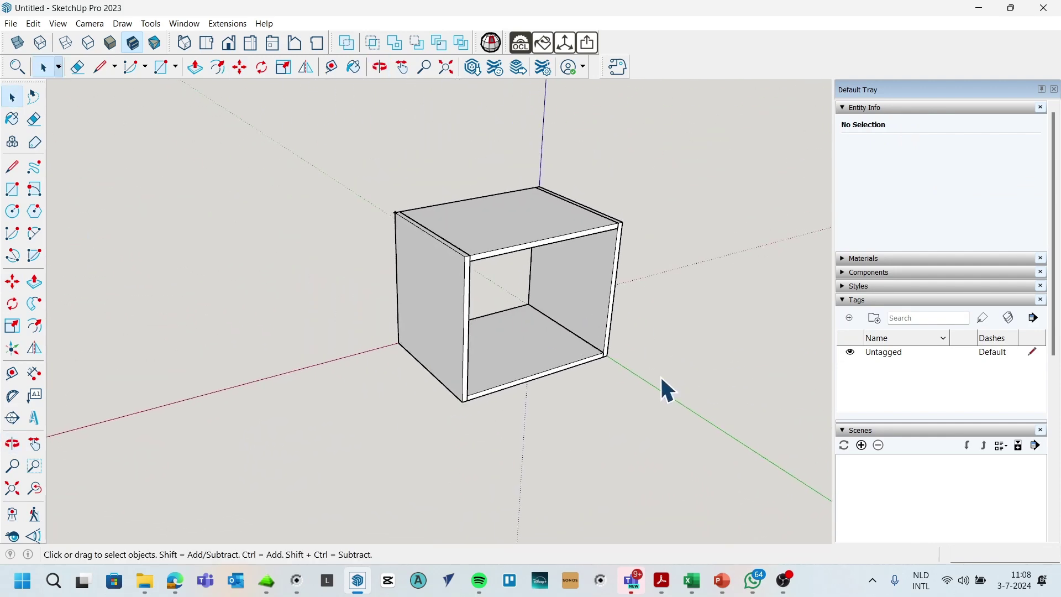
# Draw a rectangle across the back opening and extrude it 18 mm
pyautogui.scroll(1, 635, 351)
pyautogui.scroll(1, 619, 337)
pyautogui.press('r')
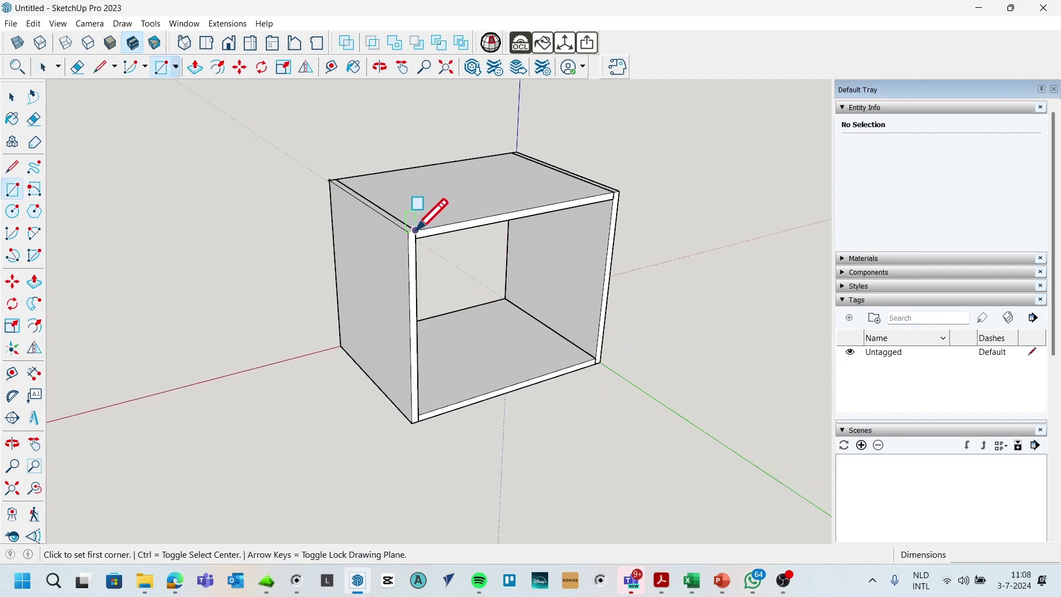
pyautogui.click(408, 232)
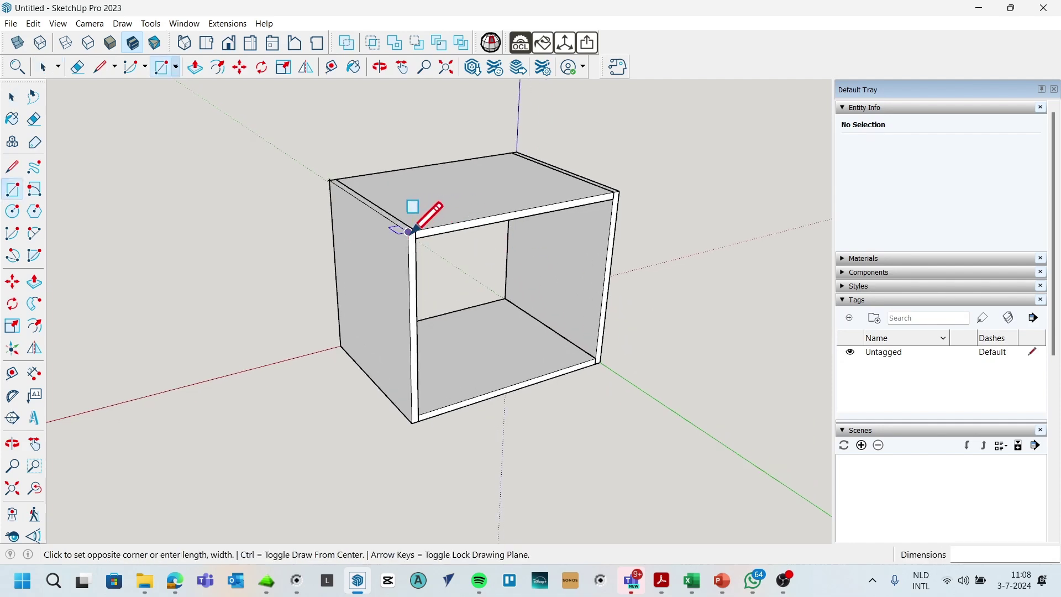
pyautogui.click(599, 362)
pyautogui.press('p')
pyautogui.click(573, 369)
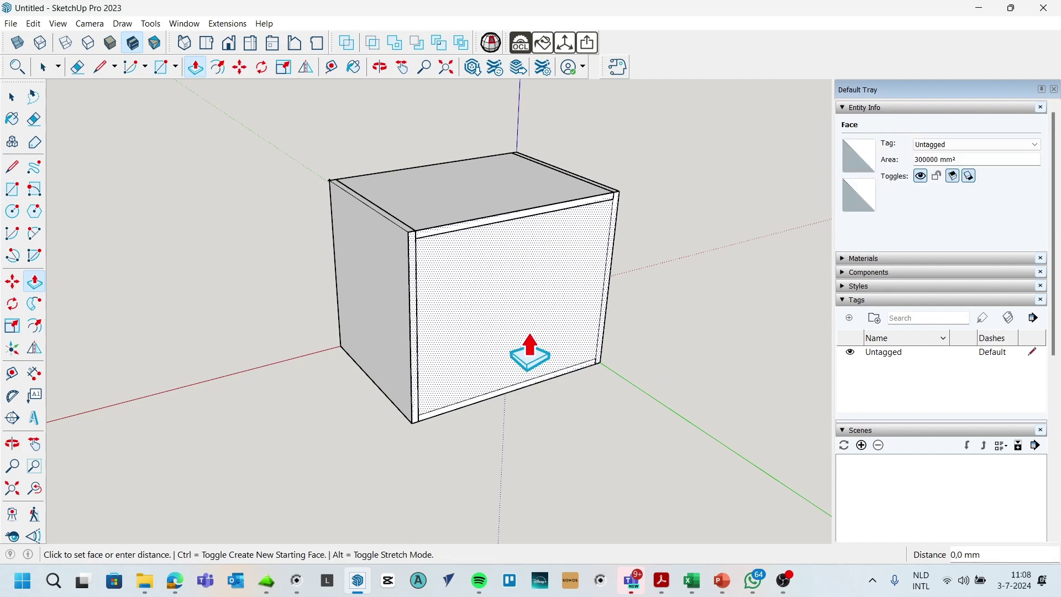
pyautogui.write('1')
pyautogui.press('Return')
pyautogui.press('space')
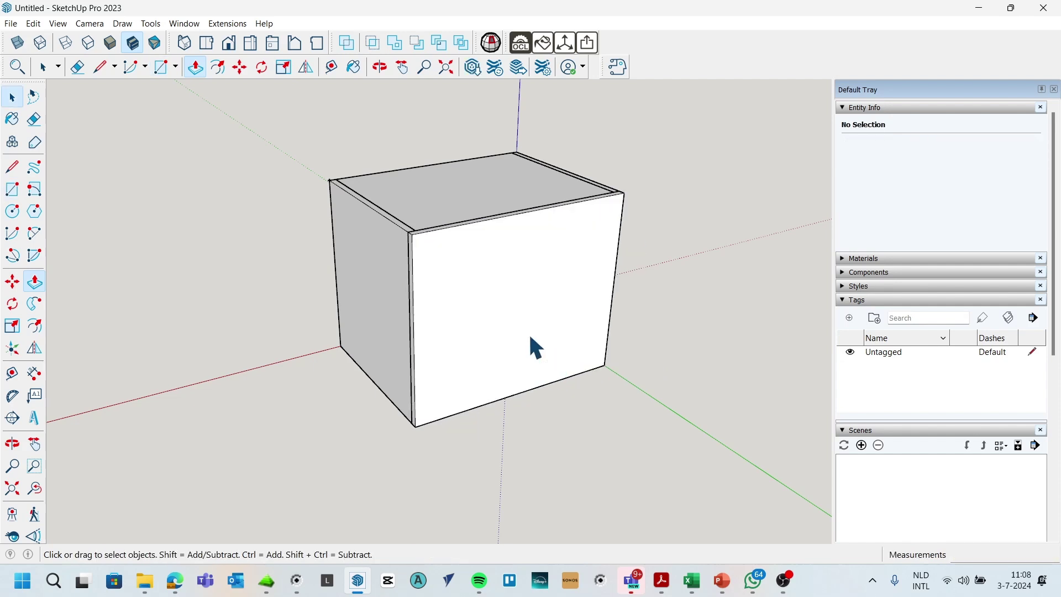
# Make the back panel a component named achterwand
pyautogui.tripleClick(521, 327)
pyautogui.press('g')
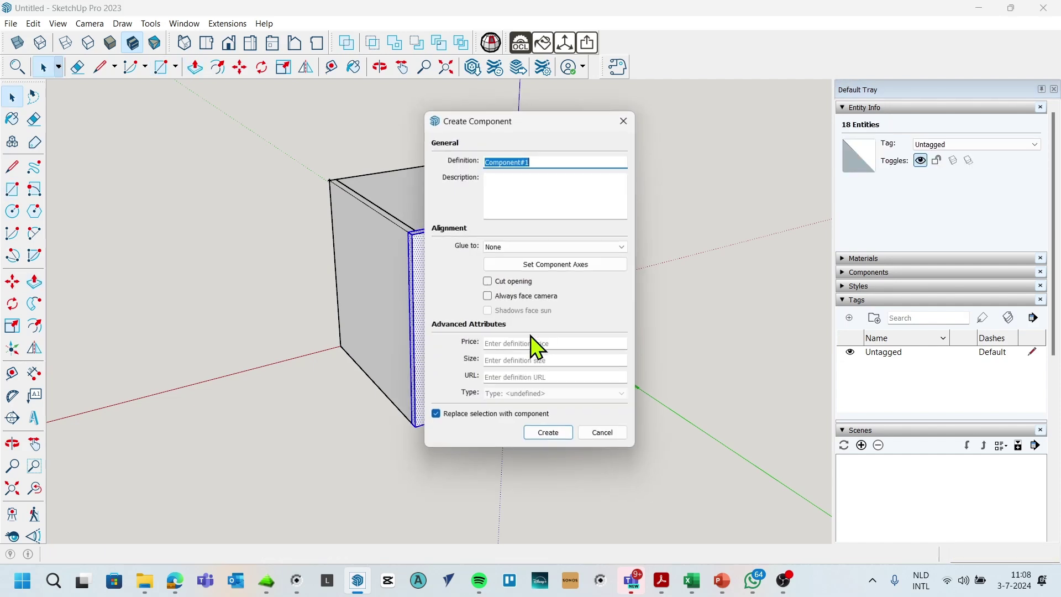
pyautogui.click(539, 160)
pyautogui.moveTo(538, 160); pyautogui.dragTo(467, 165)
pyautogui.write('achterwand')
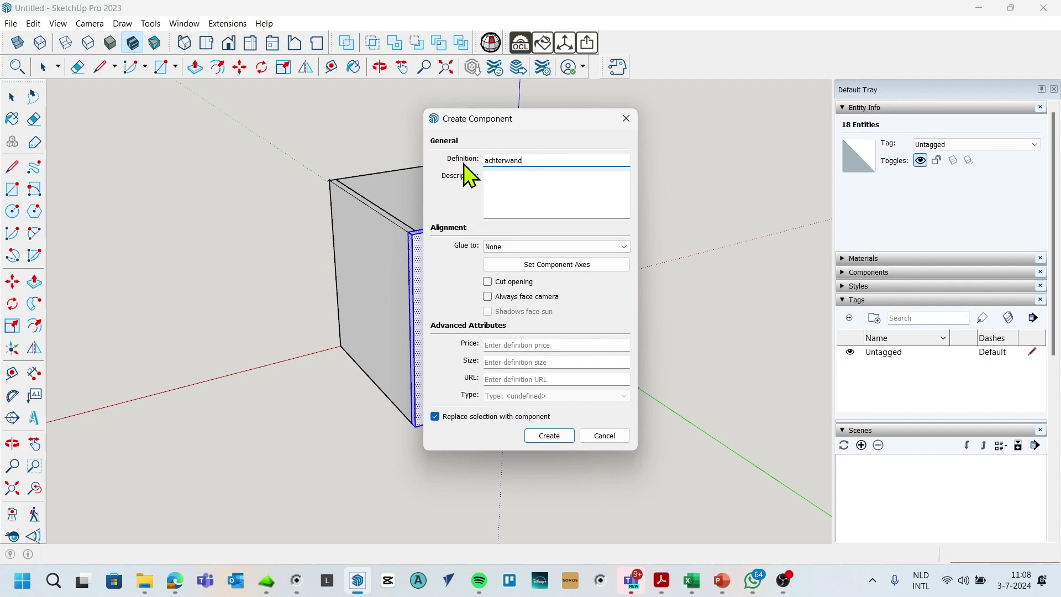
pyautogui.press('Return')
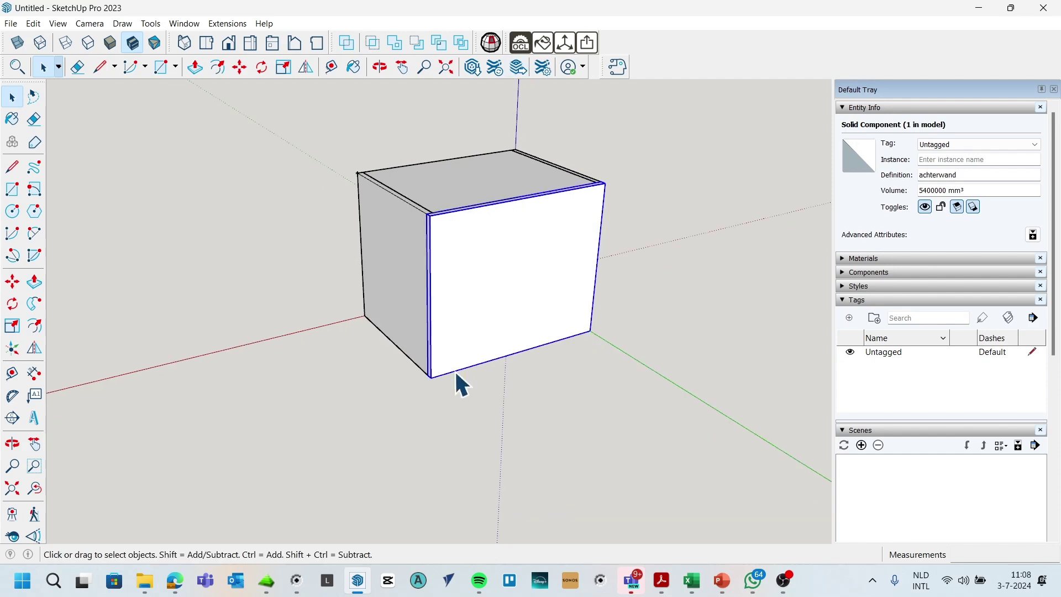
# Inspect the finished box, then select and delete the whole cabinet
pyautogui.moveTo(488, 407); pyautogui.dragTo(468, 253, button='middle')
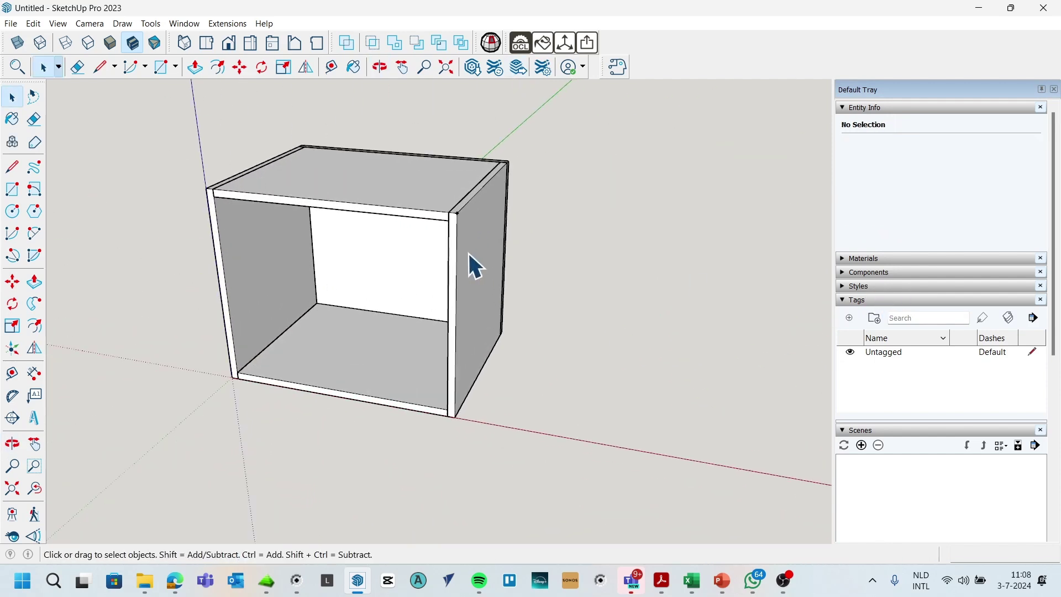
pyautogui.scroll(2, 565, 276)
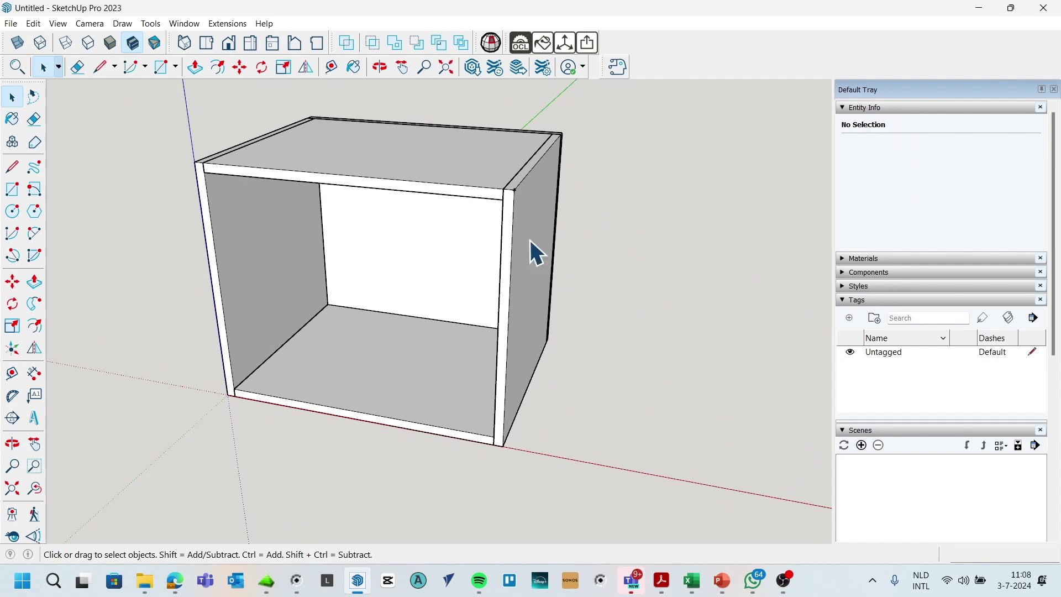
pyautogui.moveTo(529, 239)
pyautogui.mouseDown(button='middle')
pyautogui.moveTo(409, 207)
pyautogui.moveTo(306, 221)
pyautogui.moveTo(444, 205)
pyautogui.mouseUp(button='middle')
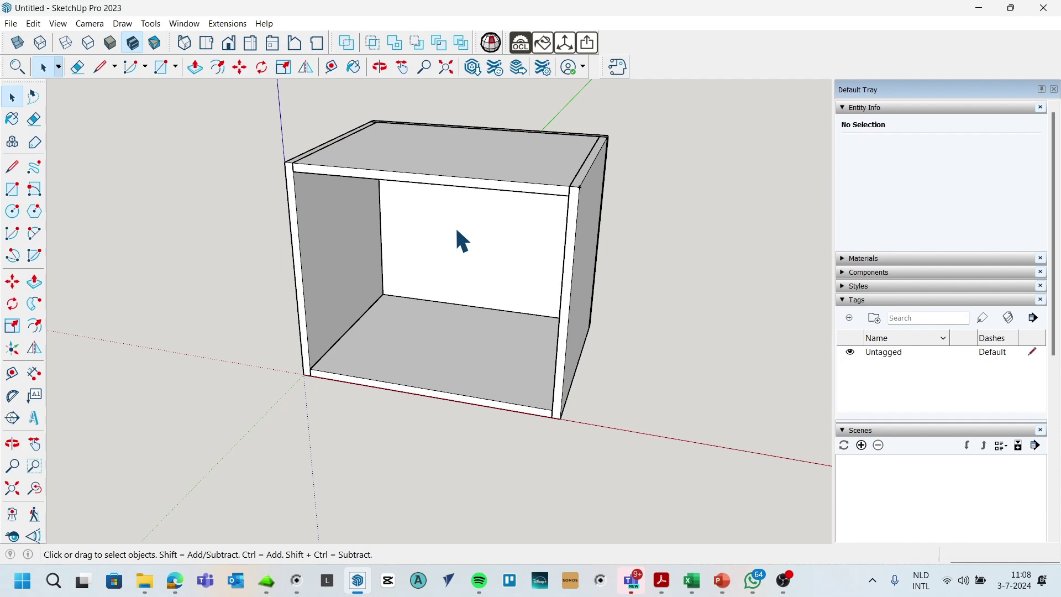
pyautogui.scroll(-3, 486, 248)
pyautogui.moveTo(289, 144)
pyautogui.mouseDown()
pyautogui.moveTo(390, 273)
pyautogui.moveTo(605, 387)
pyautogui.mouseUp()
pyautogui.press('Delete')
# Orbit and zoom the empty view back to the axes origin
pyautogui.moveTo(605, 387)
pyautogui.mouseDown(button='middle')
pyautogui.moveTo(518, 322)
pyautogui.moveTo(364, 383)
pyautogui.mouseUp(button='middle')
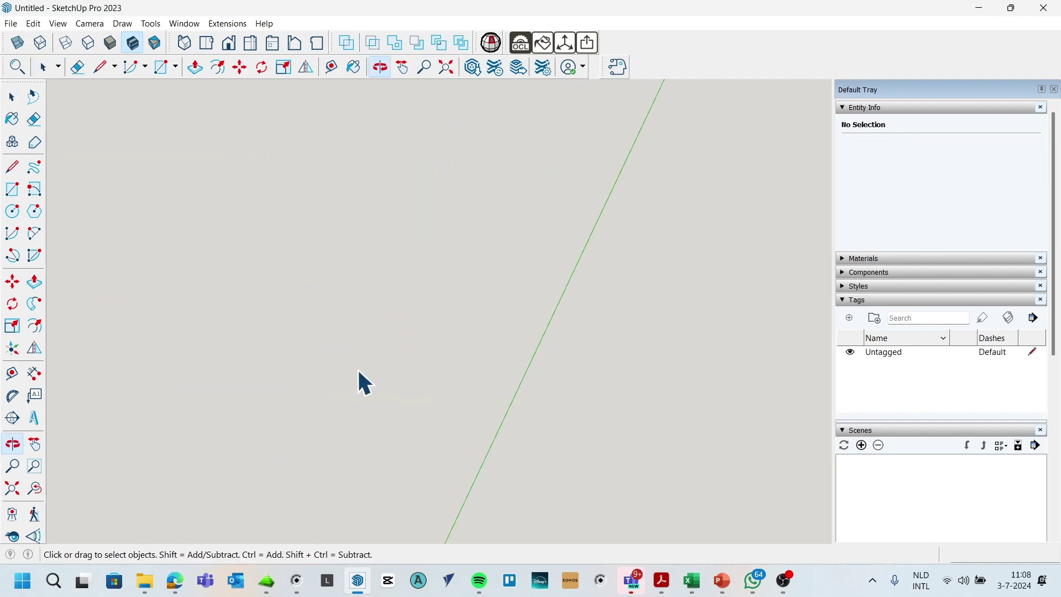
pyautogui.scroll(-2, 450, 265)
pyautogui.scroll(-3, 475, 281)
pyautogui.moveTo(656, 476)
pyautogui.mouseDown(button='middle')
pyautogui.moveTo(504, 499)
pyautogui.moveTo(379, 374)
pyautogui.mouseUp(button='middle')
pyautogui.scroll(1, 382, 419)
pyautogui.scroll(1, 372, 420)
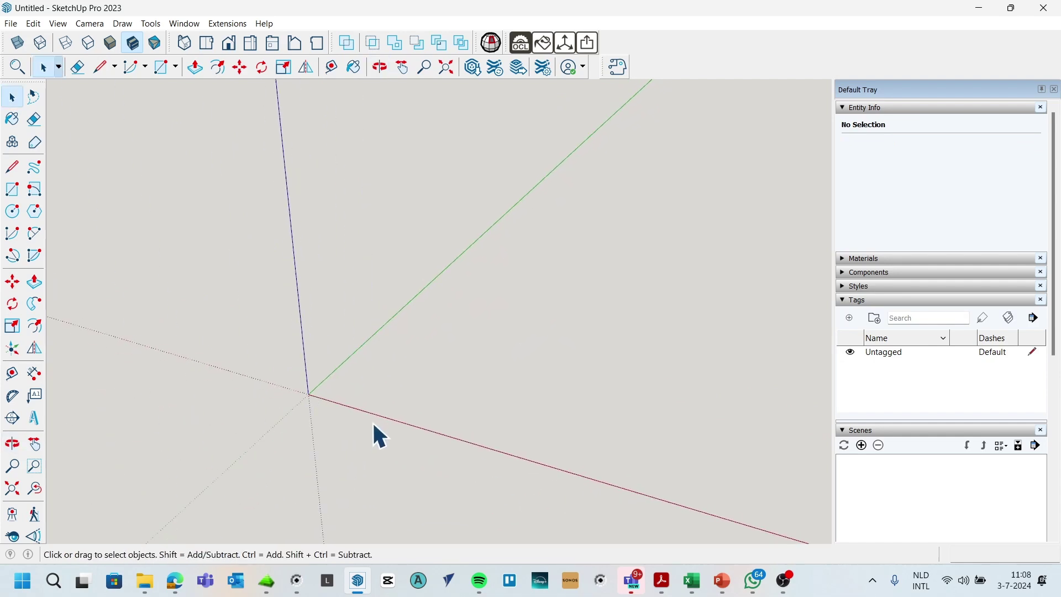
pyautogui.scroll(1, 373, 423)
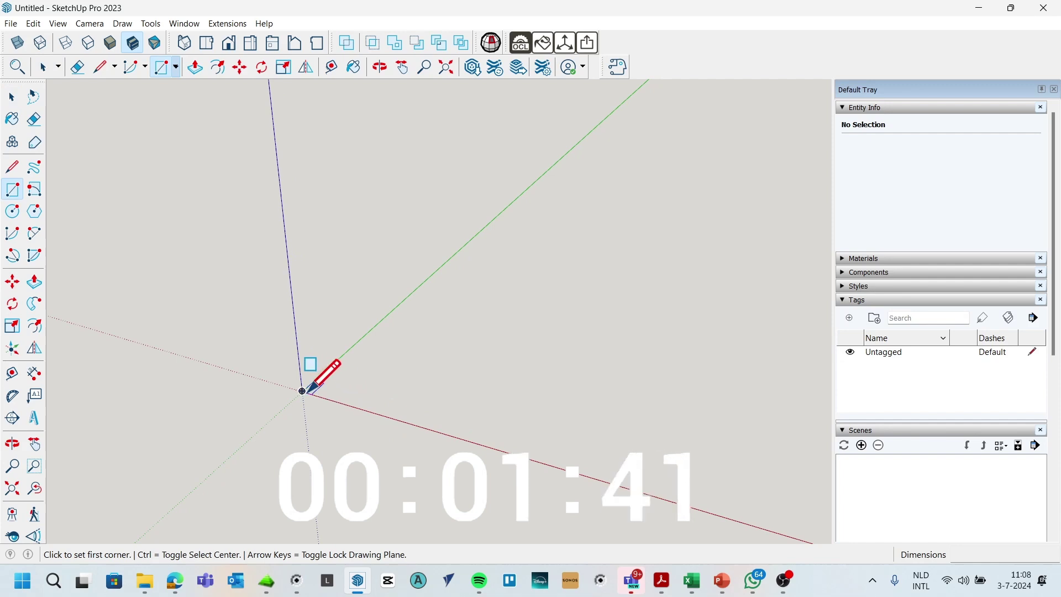
# Draw a 450 by 18 mm rectangle at the axes origin
pyautogui.click(302, 390)
pyautogui.write('450')
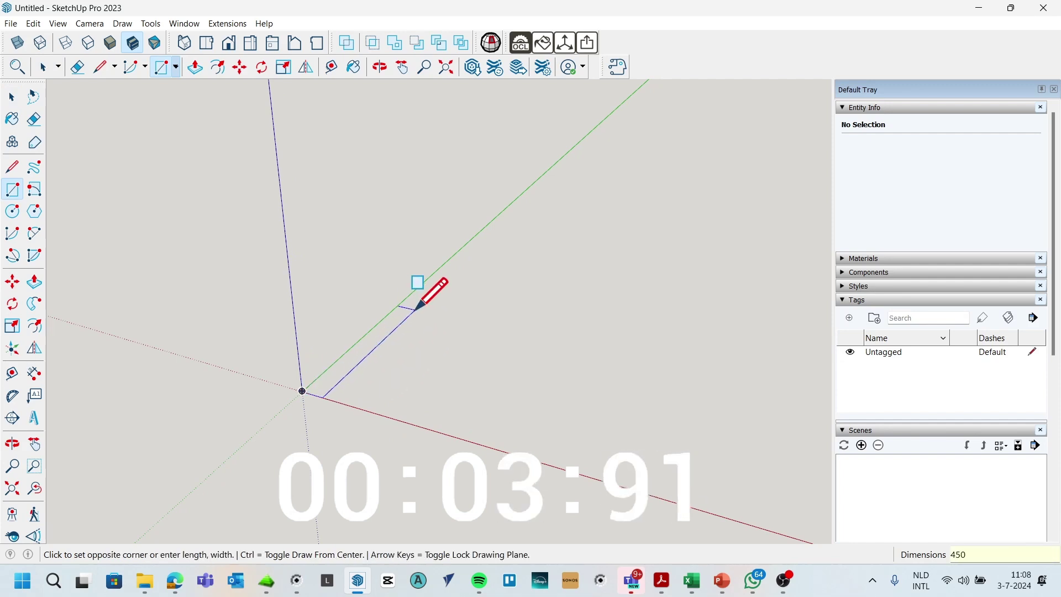
pyautogui.write(';')
pyautogui.write('0')
pyautogui.press('Return')
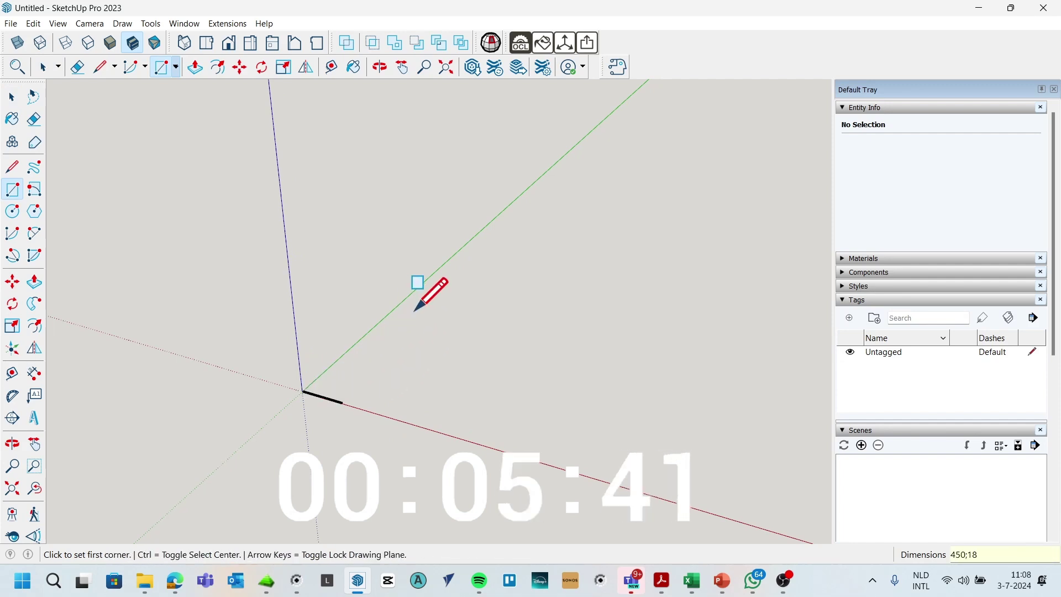
pyautogui.scroll(2, 346, 387)
pyautogui.scroll(2, 353, 381)
pyautogui.scroll(1, 367, 375)
pyautogui.press('space')
pyautogui.scroll(1, 451, 412)
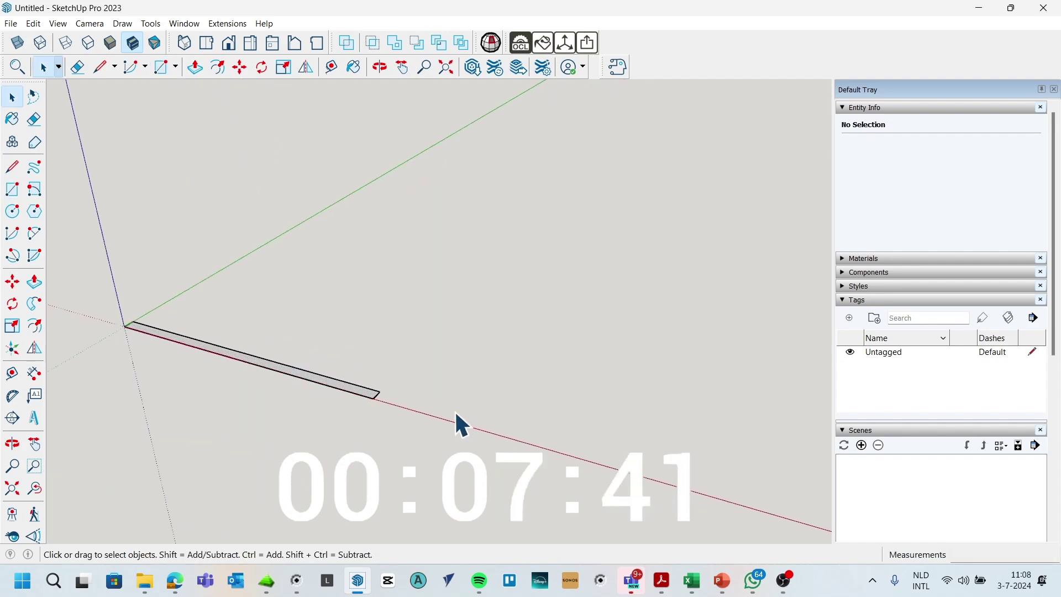
# Pull the thin outline up 600 mm into an upright panel
pyautogui.press('p')
pyautogui.click(362, 394)
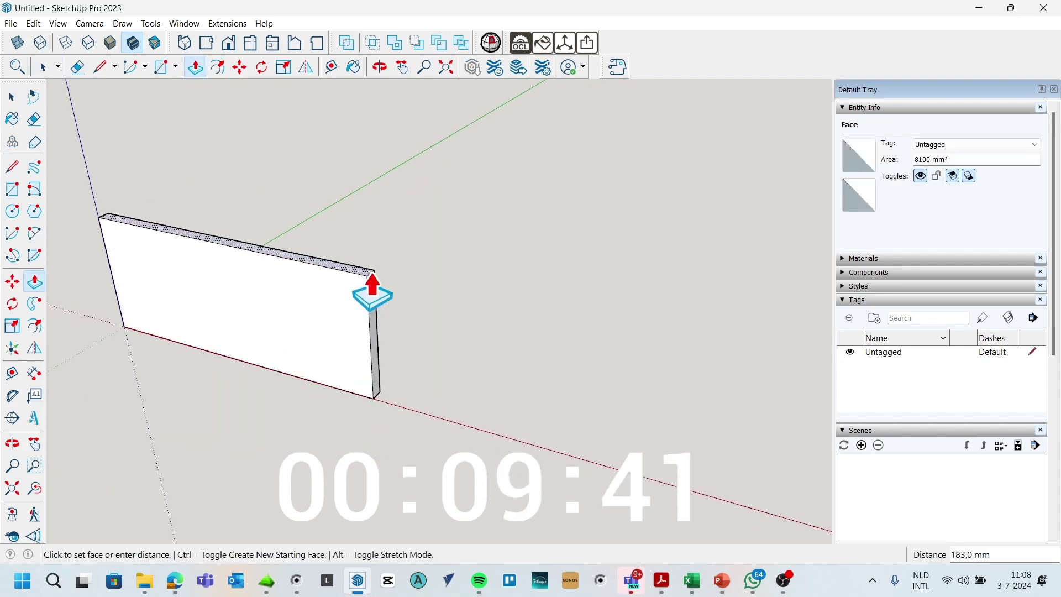
pyautogui.write('600')
pyautogui.press('Return')
pyautogui.scroll(-2, 467, 402)
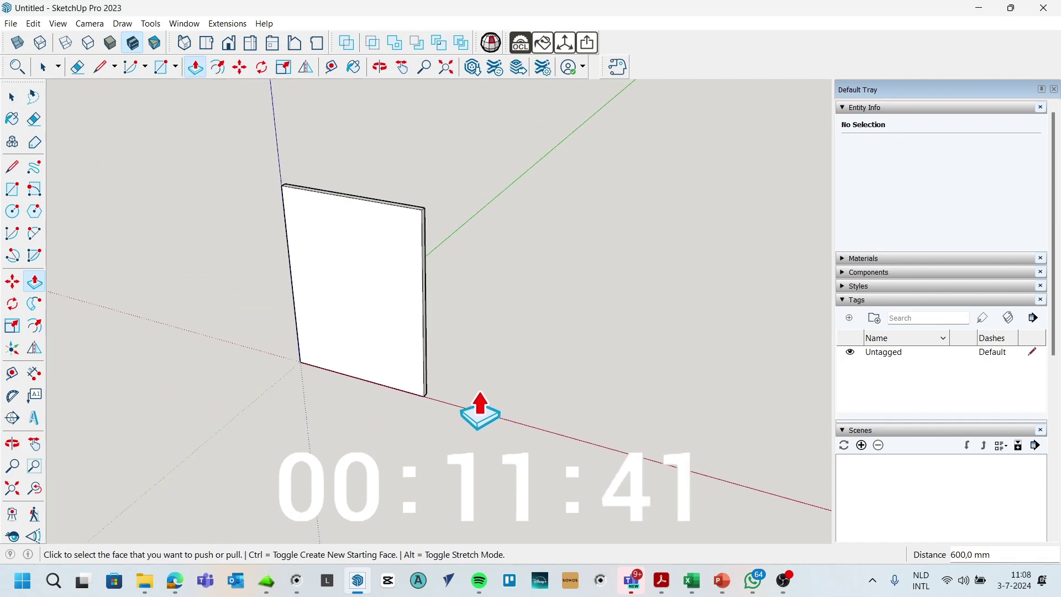
pyautogui.scroll(-1, 479, 408)
# Select the whole panel and make it the solid component Component#1
pyautogui.press('space')
pyautogui.tripleClick(385, 303)
pyautogui.press('g')
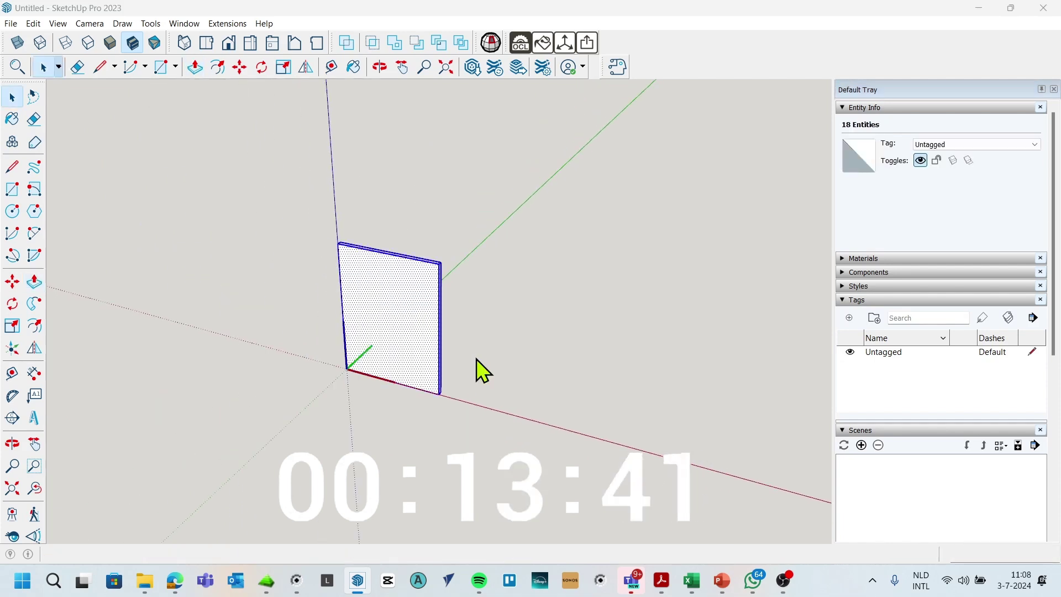
pyautogui.click(553, 436)
pyautogui.scroll(2, 536, 401)
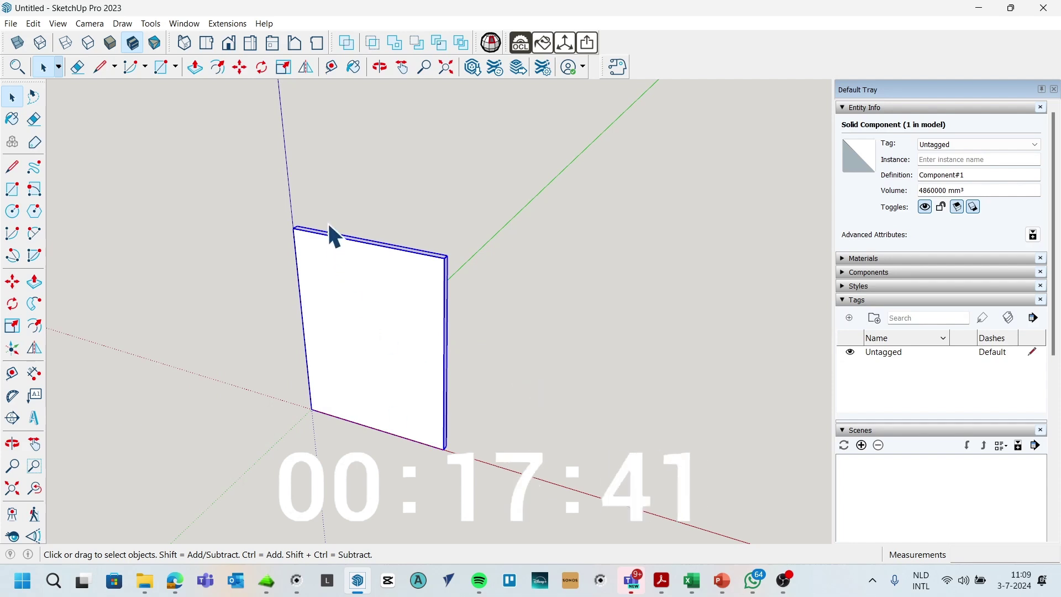
# Rotate the panel 90° about its corner so it stands up as a cabinet side
pyautogui.press('q')
pyautogui.scroll(2, 292, 230)
pyautogui.scroll(1, 303, 233)
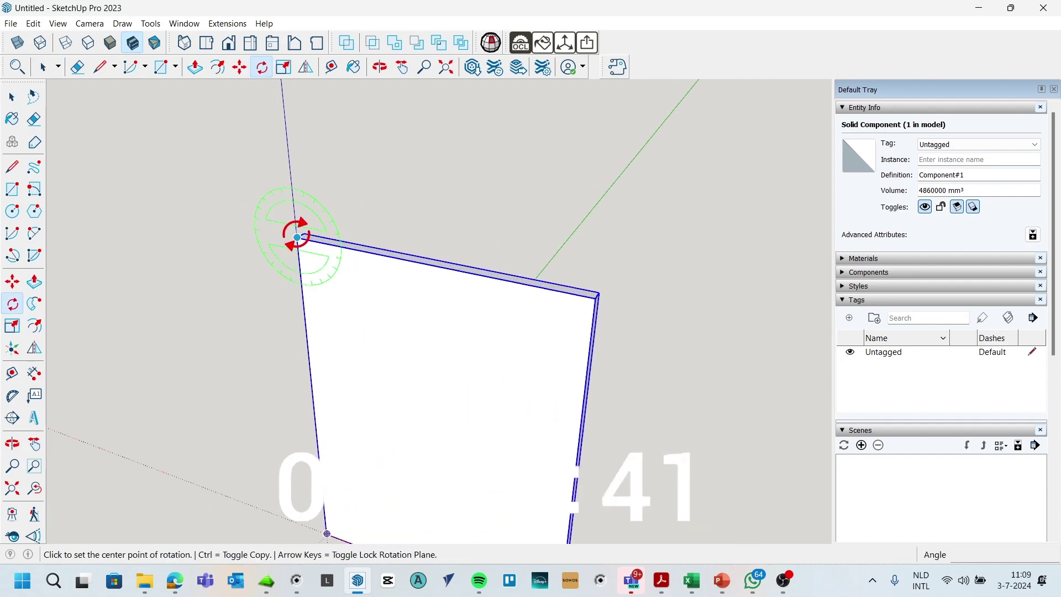
pyautogui.click(304, 232)
pyautogui.click(356, 243)
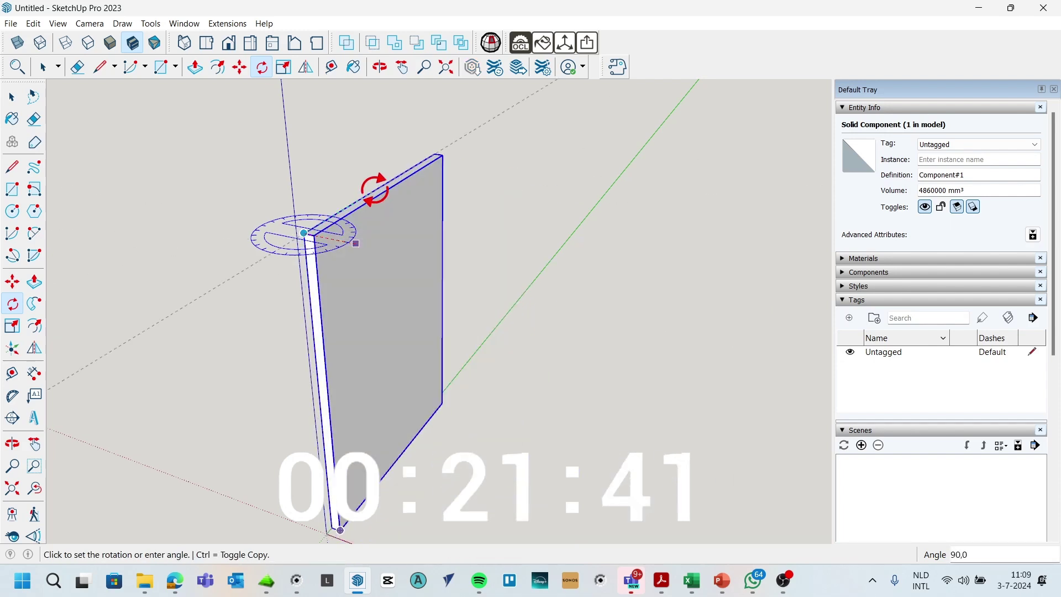
pyautogui.click(374, 187)
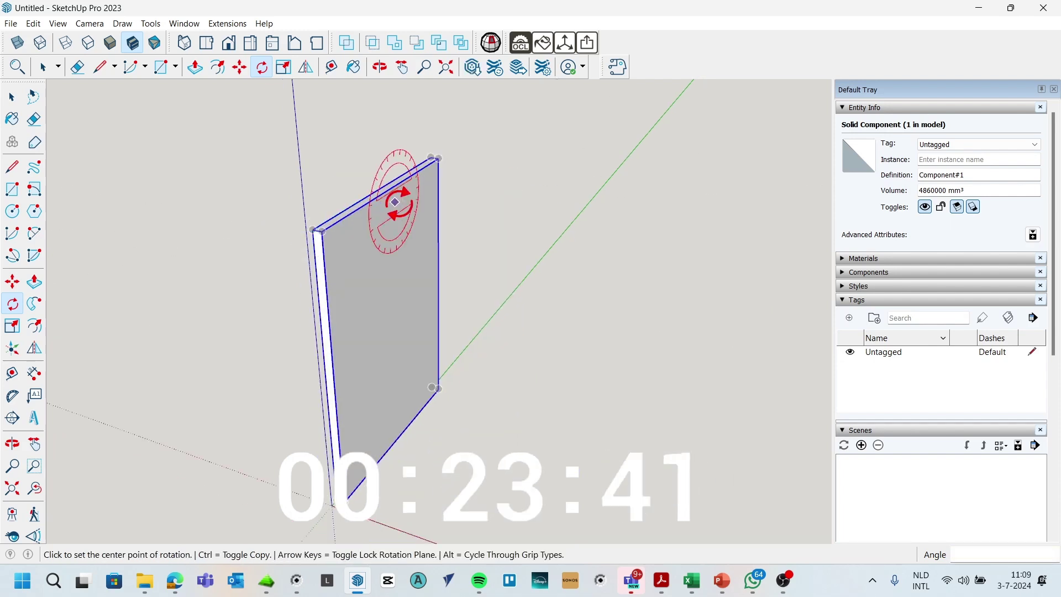
pyautogui.press('space')
pyautogui.scroll(-2, 282, 207)
pyautogui.scroll(2, 415, 251)
# Place a Tape Measure guide 600 mm out from the side panel's top corner
pyautogui.click(416, 251)
pyautogui.scroll(2, 416, 270)
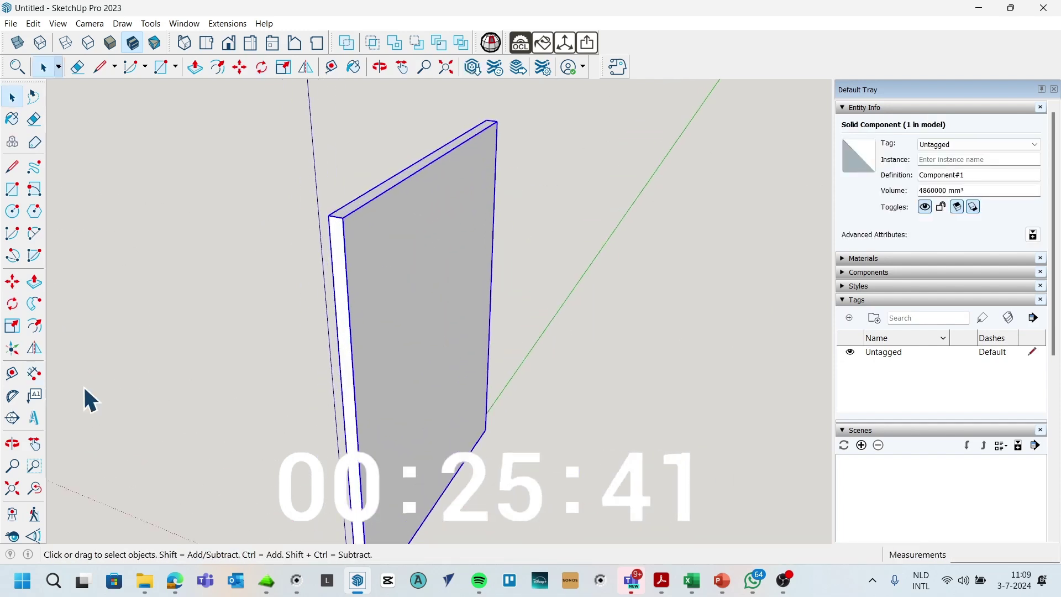
pyautogui.click(12, 373)
pyautogui.click(328, 215)
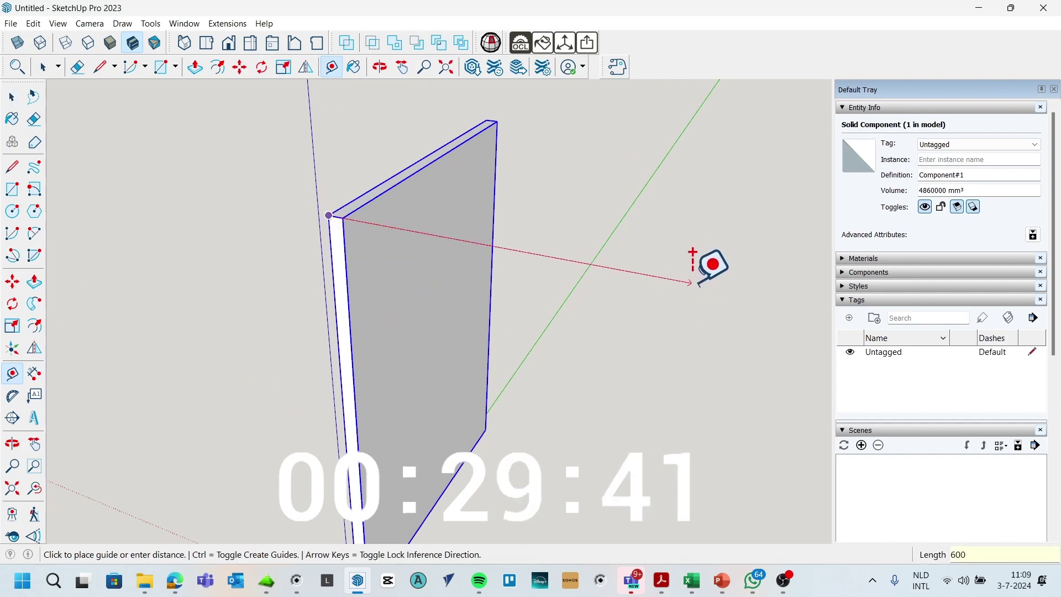
pyautogui.click(693, 281)
pyautogui.scroll(-2, 693, 270)
pyautogui.scroll(-2, 553, 254)
pyautogui.scroll(-1, 649, 343)
pyautogui.press('space')
pyautogui.scroll(2, 521, 291)
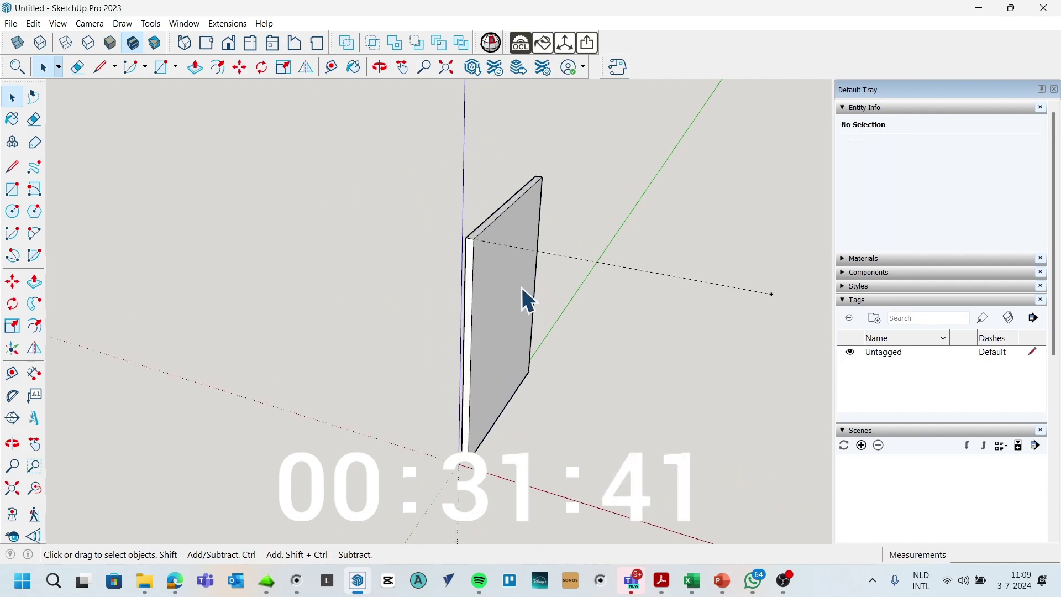
# Copy the side panel 582 mm along the red axis as the opposite side
pyautogui.click(521, 288)
pyautogui.press('m')
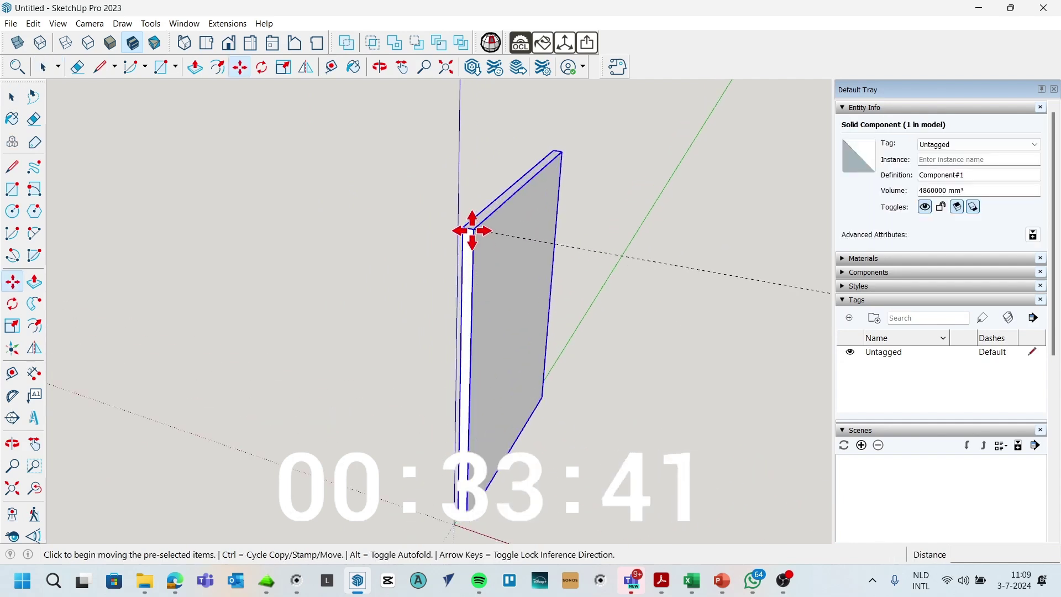
pyautogui.click(473, 232)
pyautogui.press('ctrl')
pyautogui.click(691, 271)
pyautogui.press('space')
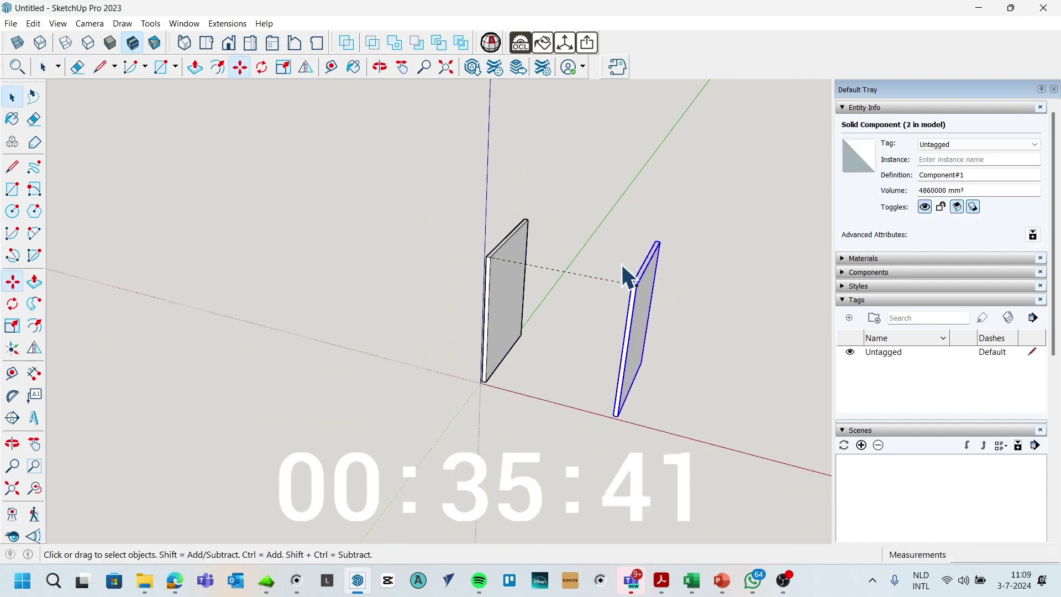
pyautogui.moveTo(624, 277); pyautogui.dragTo(687, 315, button='middle')
pyautogui.click(547, 454)
pyautogui.moveTo(547, 455)
pyautogui.mouseDown(button='middle')
pyautogui.moveTo(599, 448)
pyautogui.moveTo(592, 426)
pyautogui.mouseUp(button='middle')
# Draw a floor rectangle between the sides' bottom corners and push it up 18 mm
pyautogui.scroll(2, 592, 426)
pyautogui.scroll(2, 592, 426)
pyautogui.press('r')
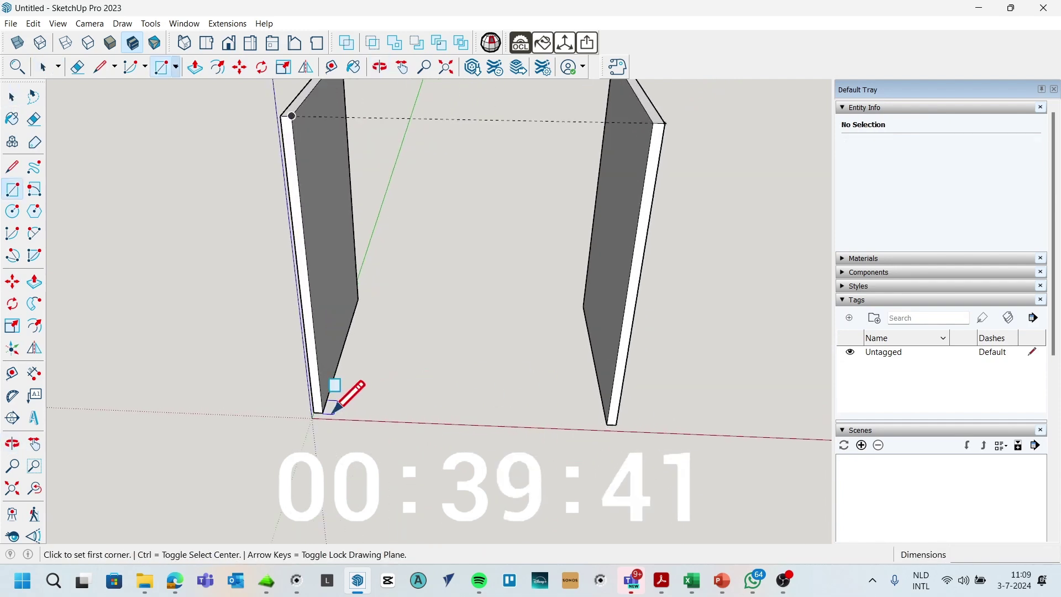
pyautogui.click(322, 412)
pyautogui.click(584, 306)
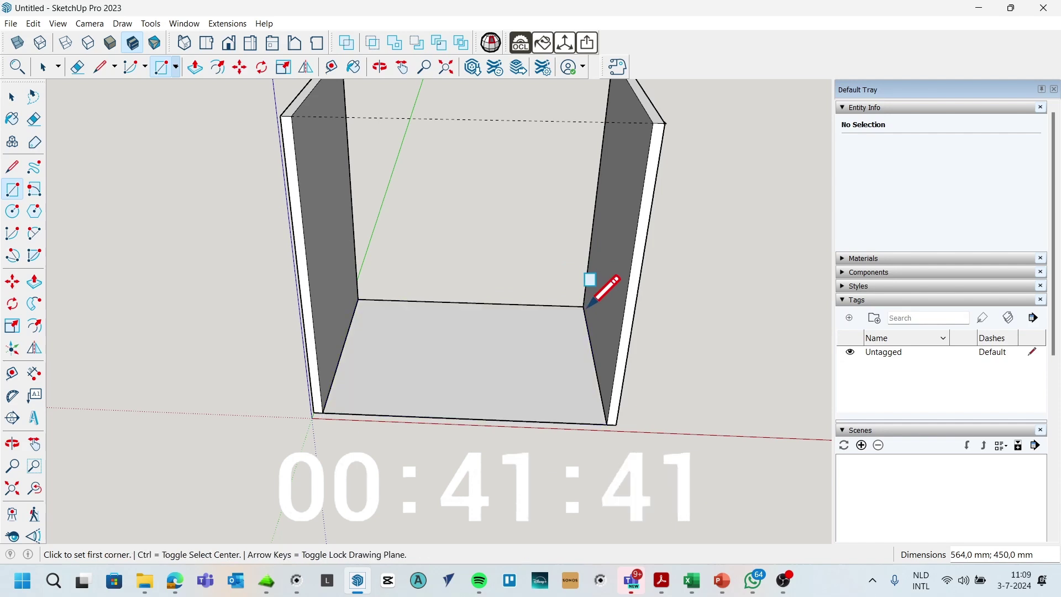
pyautogui.press('p')
pyautogui.click(525, 405)
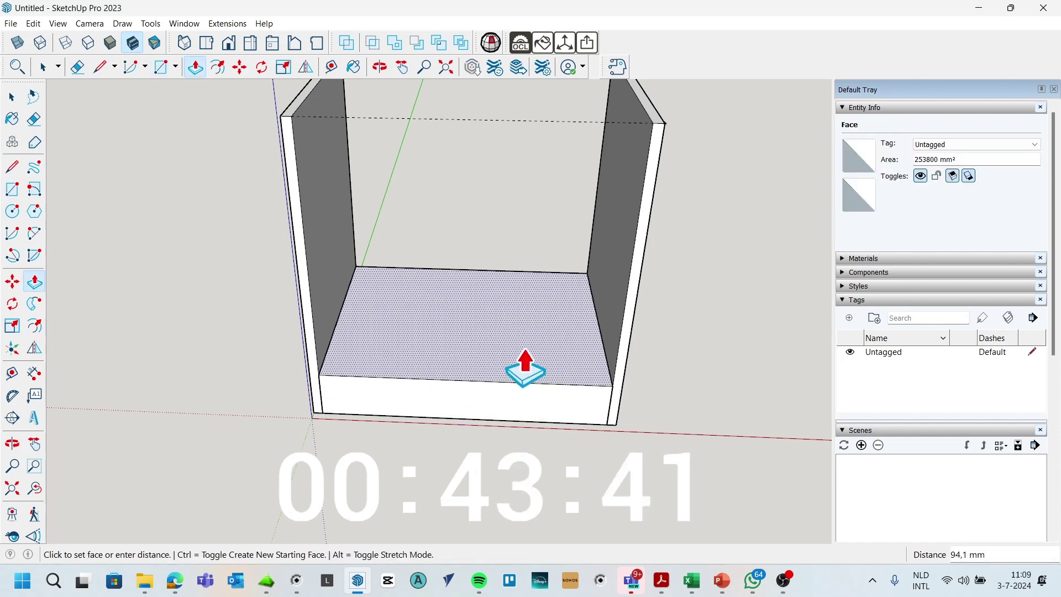
pyautogui.write('18')
pyautogui.press('Return')
pyautogui.press('space')
# Make the whole floor slab a component named 'bodem dek'
pyautogui.tripleClick(496, 375)
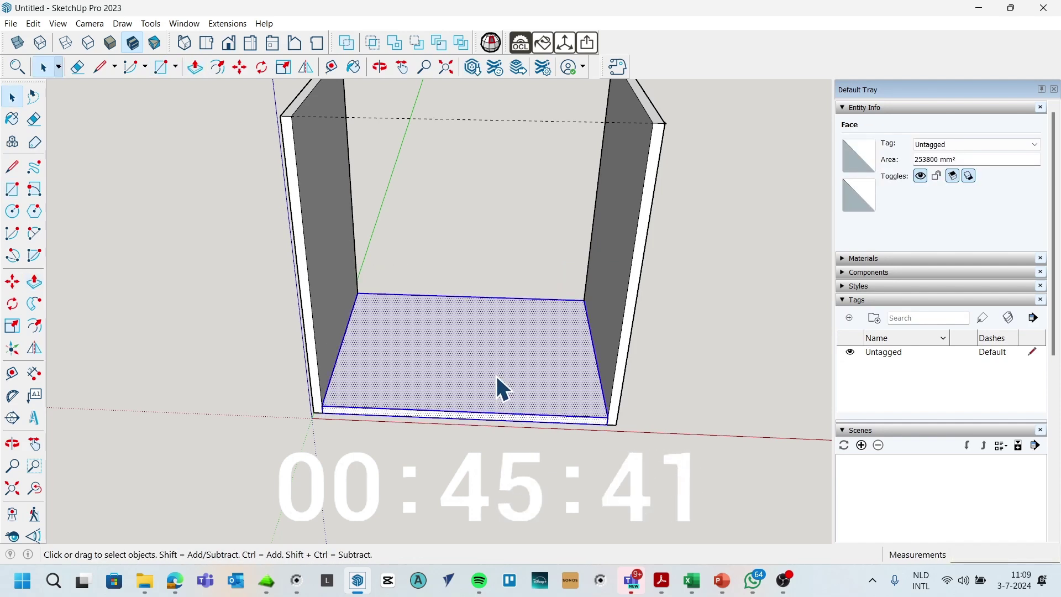
pyautogui.press('g')
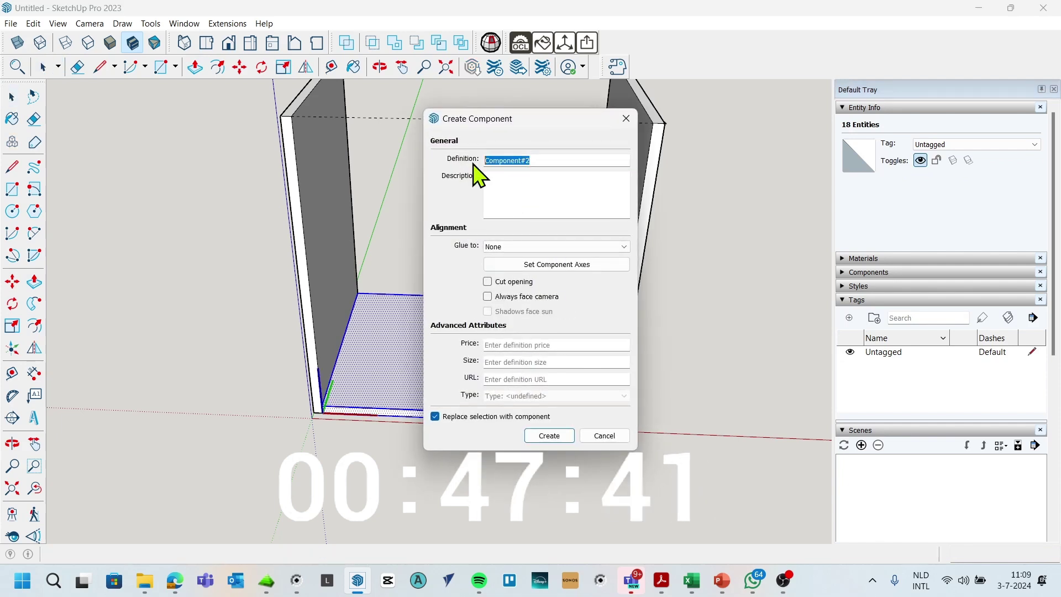
pyautogui.write('bodem ')
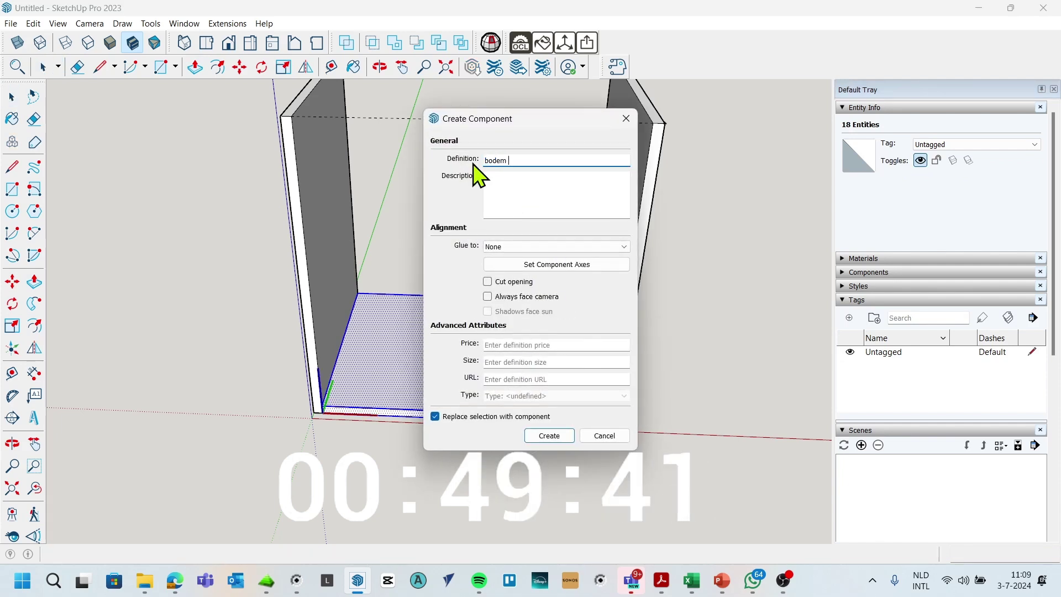
pyautogui.write('k')
pyautogui.press('Return')
pyautogui.scroll(-3, 442, 266)
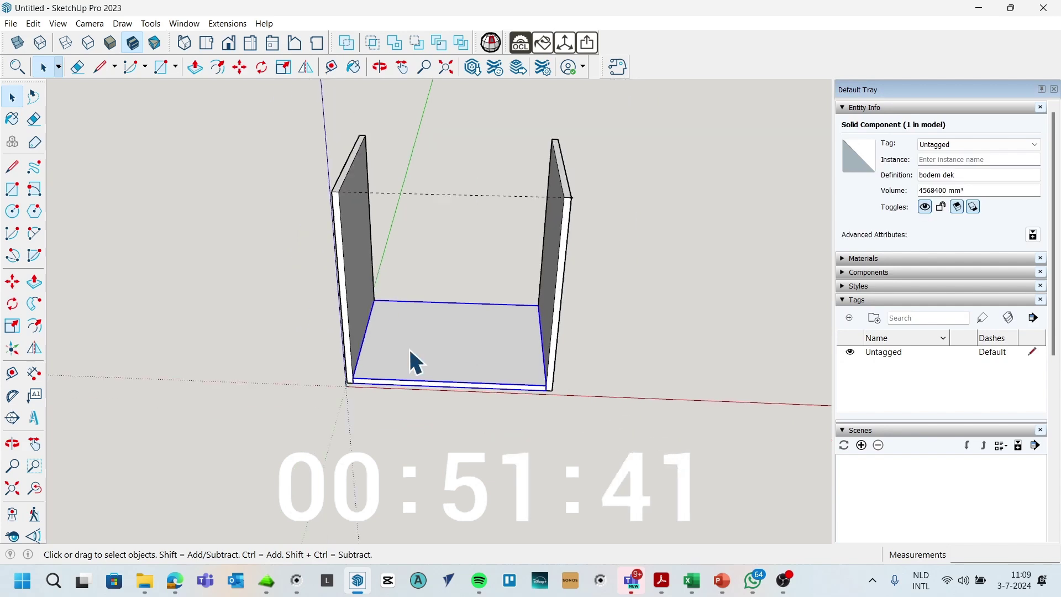
pyautogui.scroll(3, 535, 409)
# Copy the bottom panel straight up to serve as the cabinet top
pyautogui.press('m')
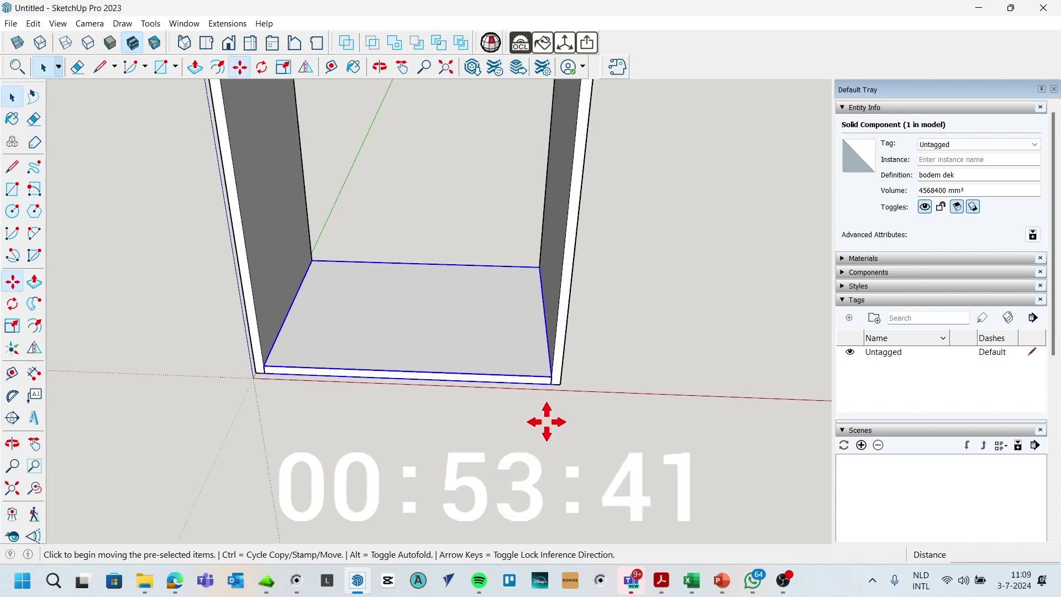
pyautogui.press('ctrl')
pyautogui.click(549, 378)
pyautogui.scroll(-2, 550, 378)
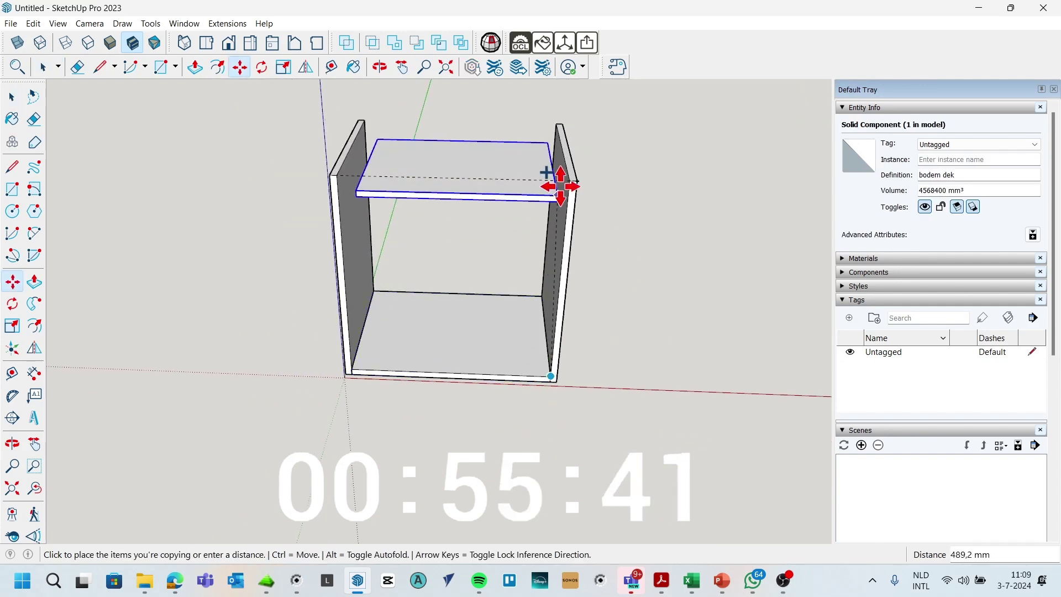
pyautogui.click(567, 175)
pyautogui.press('space')
pyautogui.moveTo(403, 332)
pyautogui.mouseDown(button='middle')
pyautogui.moveTo(569, 314)
pyautogui.moveTo(571, 415)
pyautogui.mouseUp(button='middle')
pyautogui.scroll(1, 571, 414)
# Draw a 600 by 600 rectangle on the back and push it out into a panel
pyautogui.press('r')
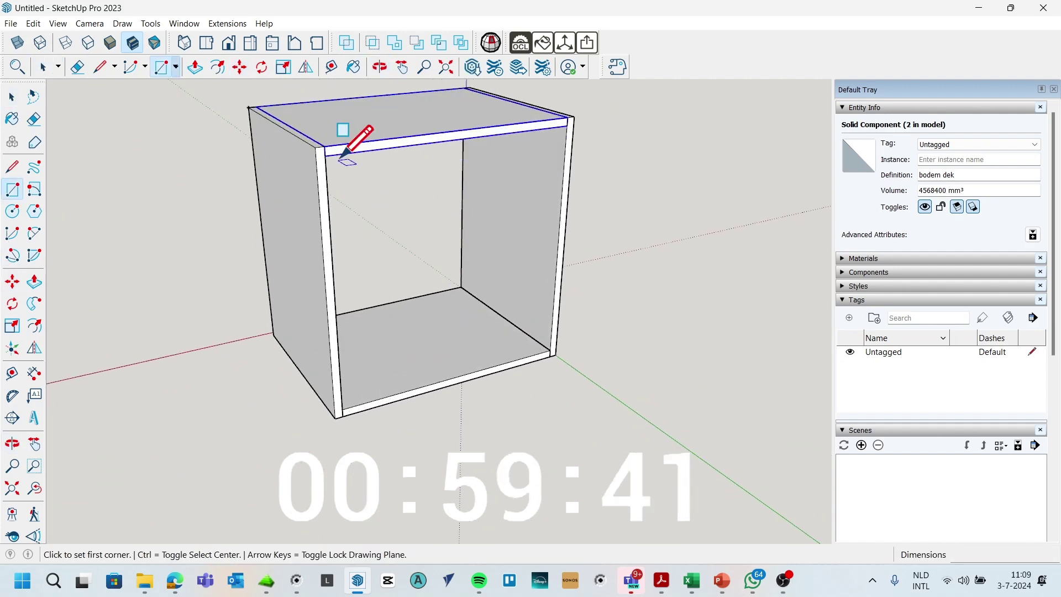
pyautogui.click(315, 146)
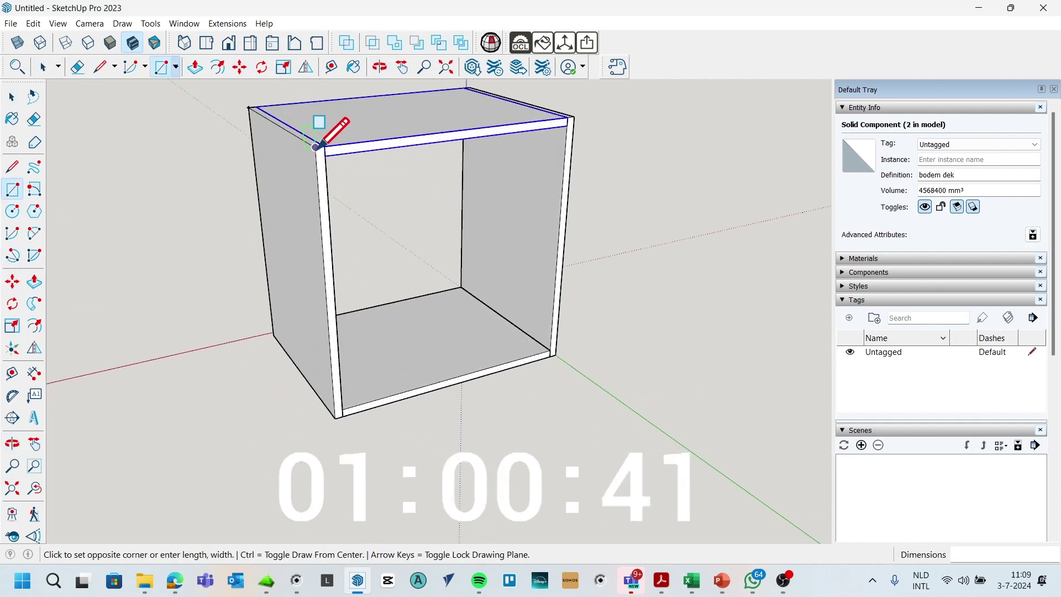
pyautogui.click(555, 354)
pyautogui.press('p')
pyautogui.click(484, 333)
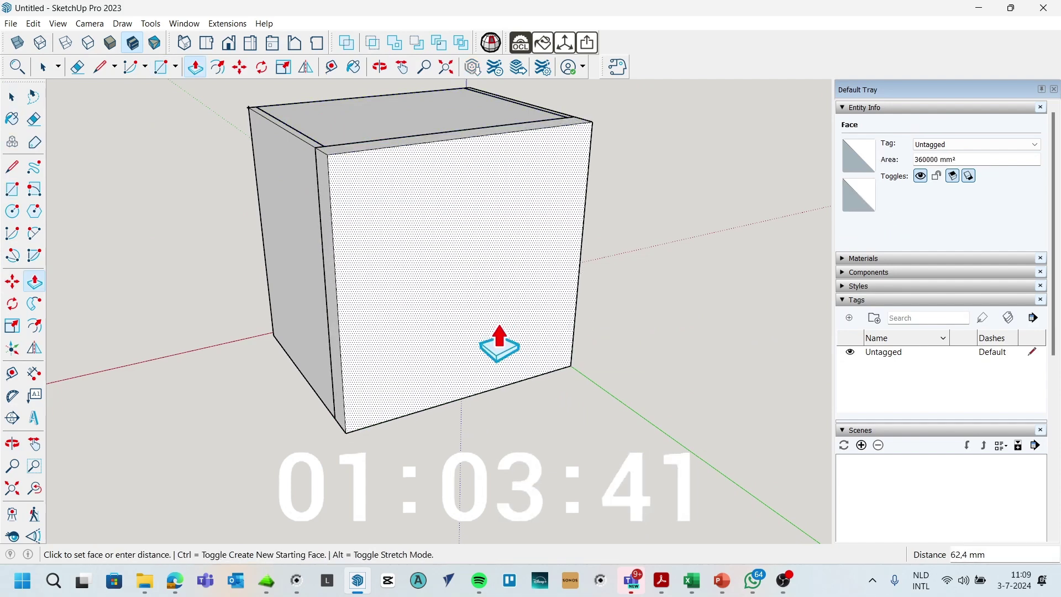
pyautogui.write('0')
pyautogui.press('Return')
pyautogui.press('space')
# Make the back panel a component named 'aw' and view the open front
pyautogui.tripleClick(486, 287)
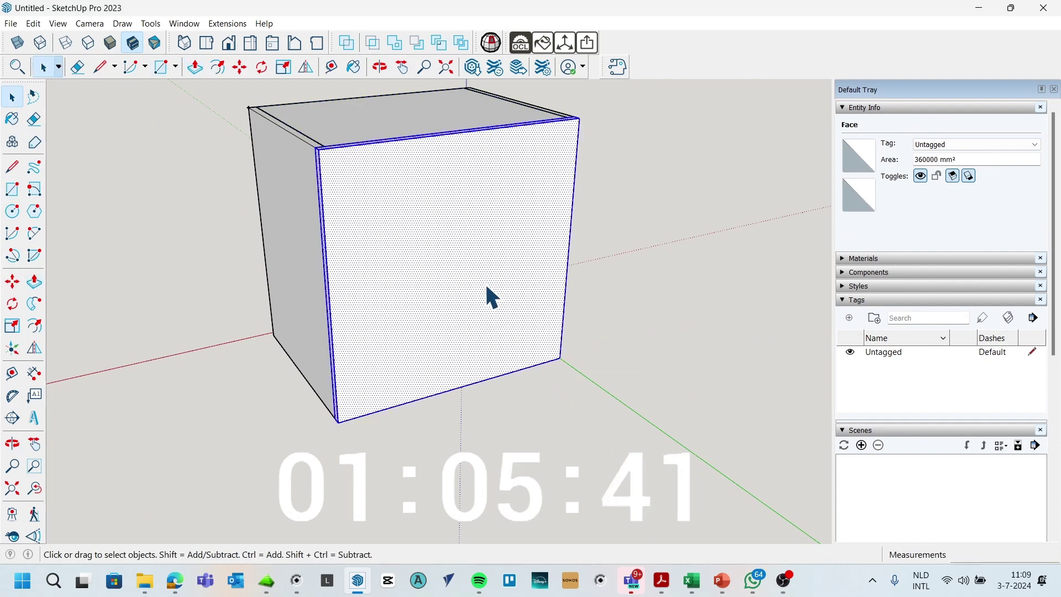
pyautogui.press('g')
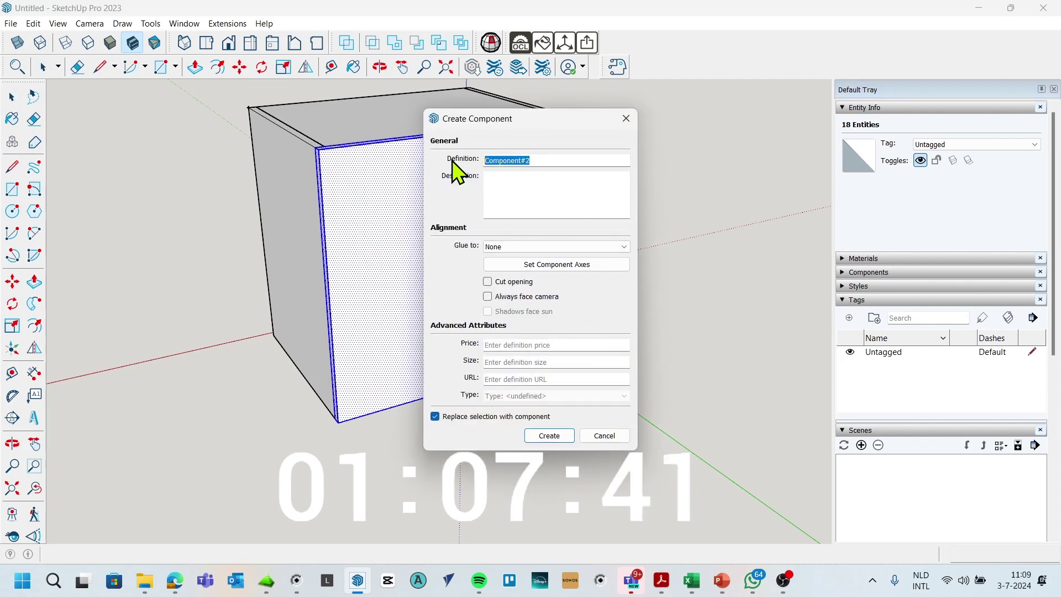
pyautogui.write('w')
pyautogui.press('Return')
pyautogui.scroll(-2, 450, 187)
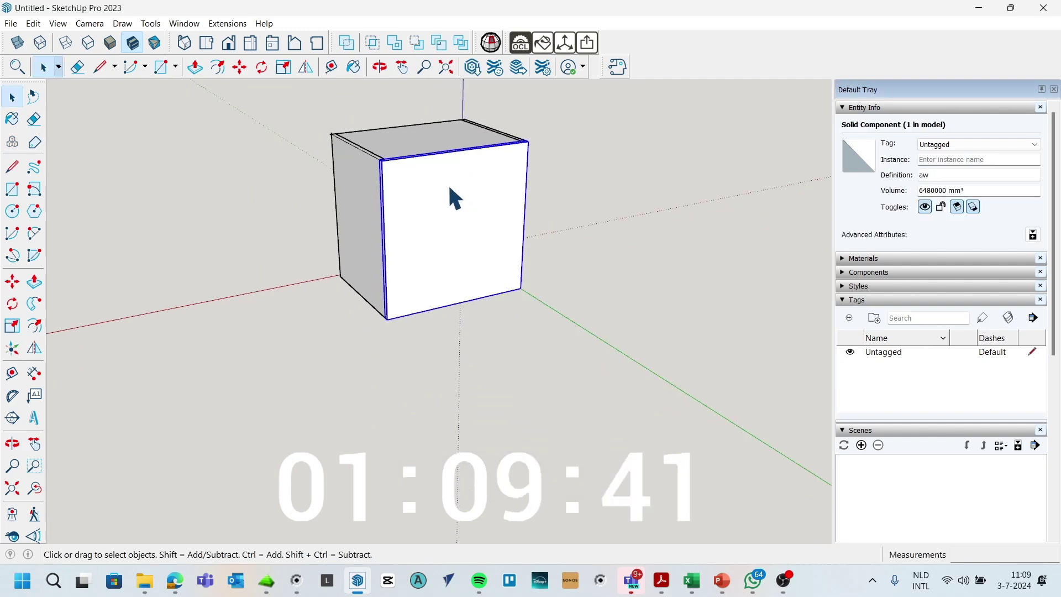
pyautogui.click(328, 229)
pyautogui.moveTo(329, 229)
pyautogui.mouseDown(button='middle')
pyautogui.moveTo(449, 250)
pyautogui.moveTo(173, 329)
pyautogui.moveTo(205, 333)
pyautogui.mouseUp(button='middle')
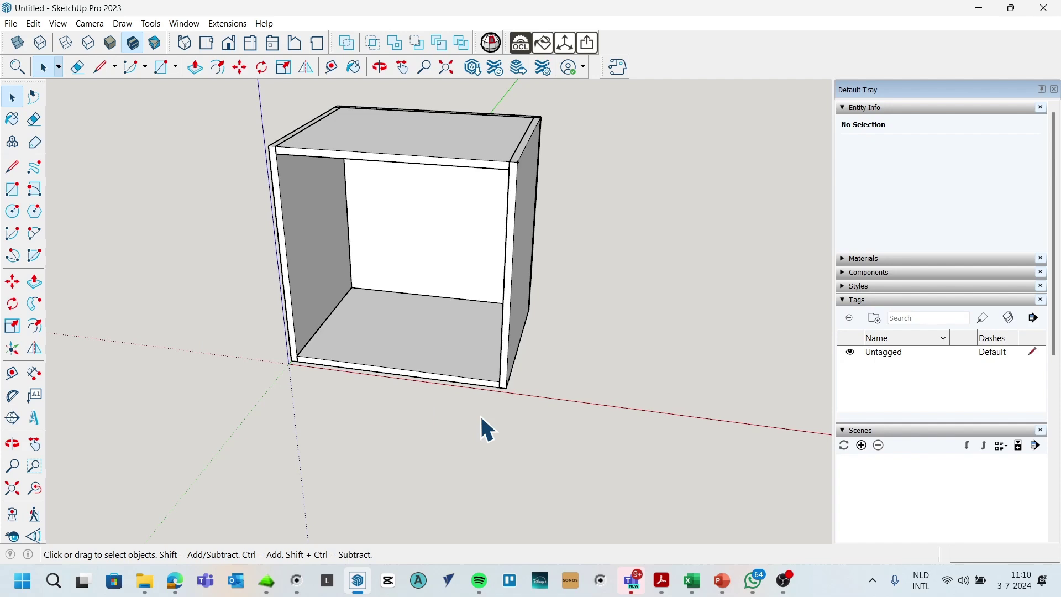
pyautogui.scroll(-2, 575, 339)
pyautogui.moveTo(575, 338)
pyautogui.mouseDown(button='middle')
pyautogui.moveTo(525, 293)
pyautogui.moveTo(536, 292)
pyautogui.mouseUp(button='middle')
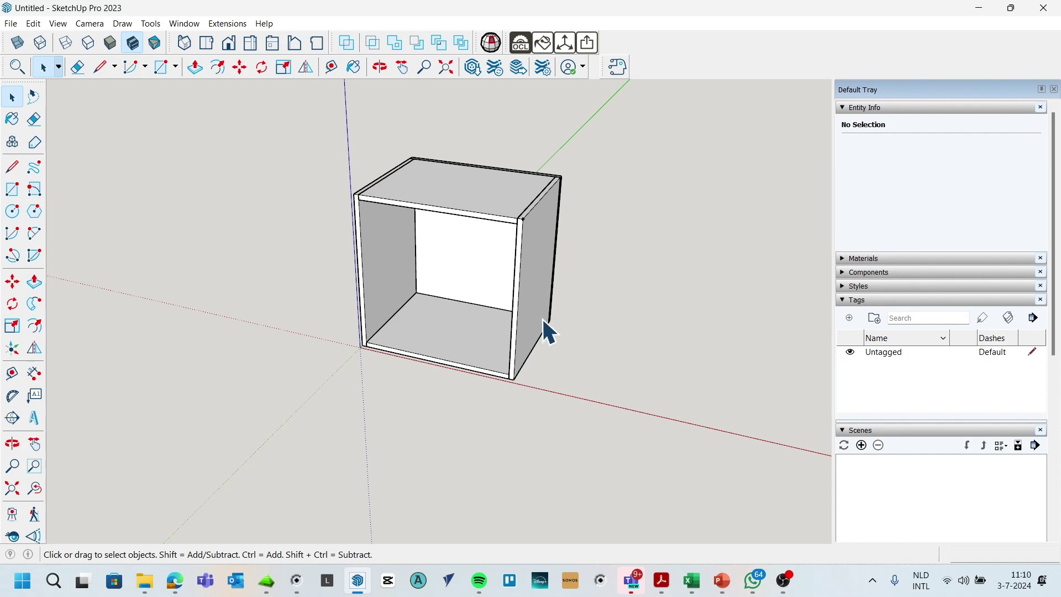
pyautogui.scroll(-1, 553, 324)
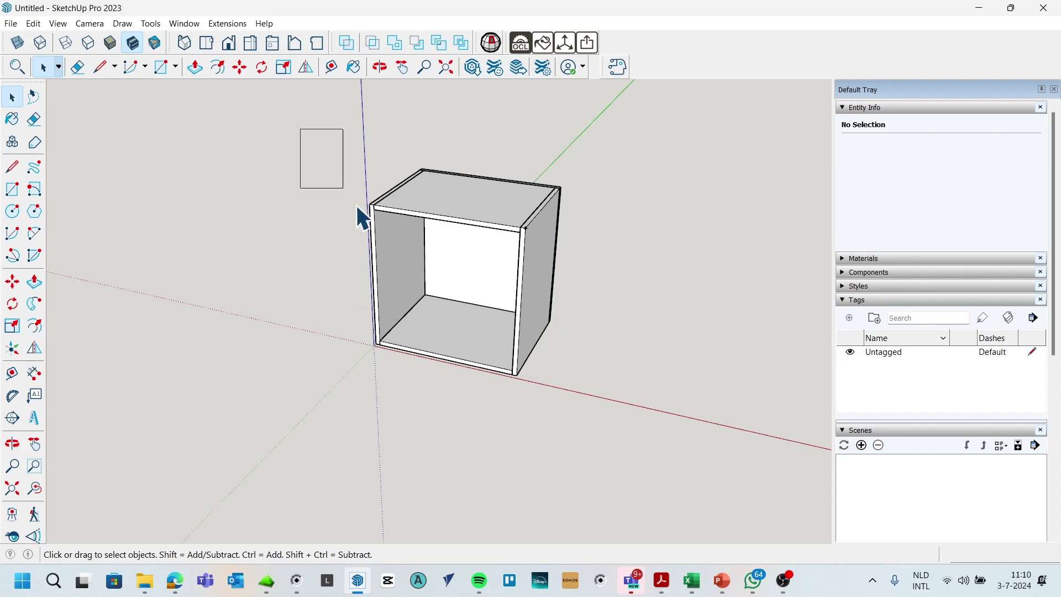
pyautogui.hotkey('ctrl', 'a')
pyautogui.scroll(2, 416, 374)
pyautogui.scroll(2, 416, 374)
pyautogui.press('m')
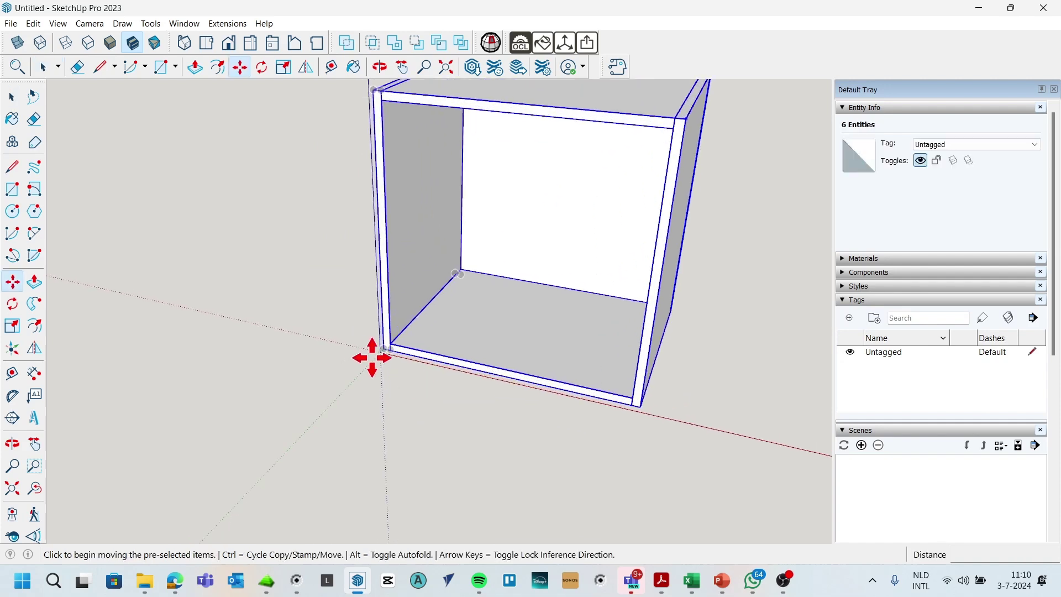
pyautogui.click(381, 346)
pyautogui.press('Escape')
pyautogui.scroll(-3, 348, 409)
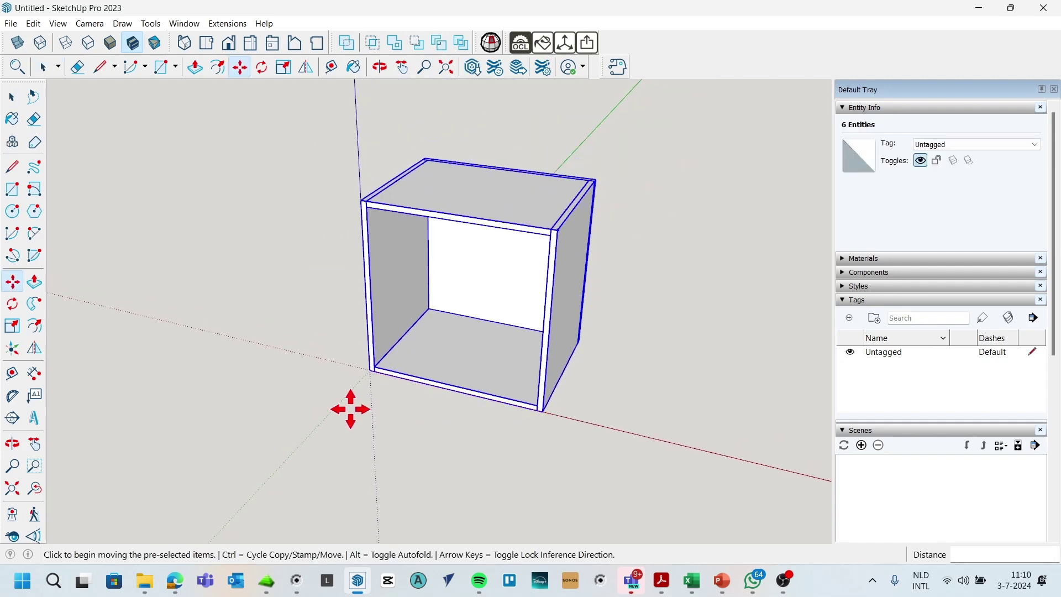